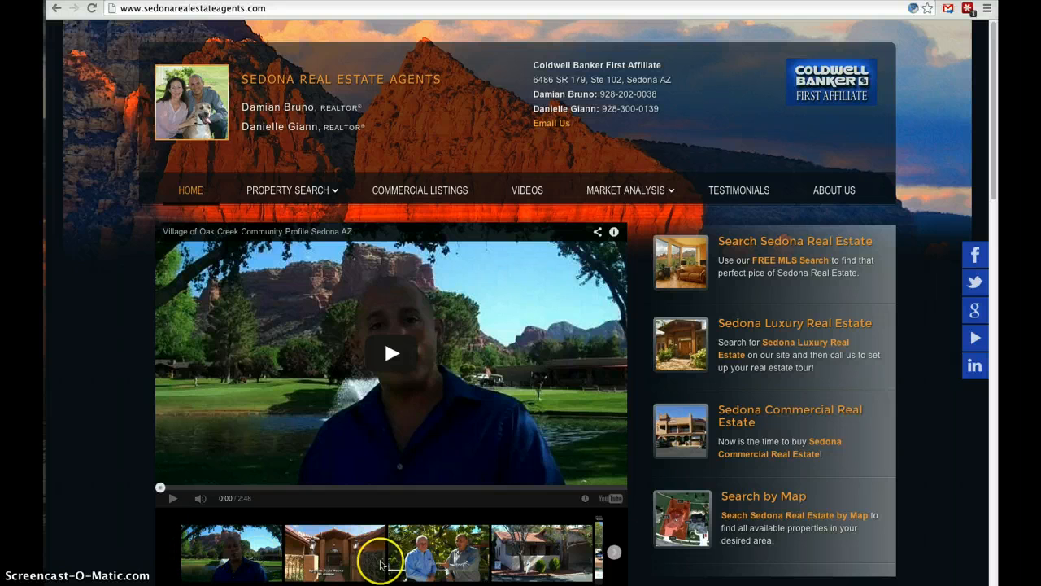
{"action": "left_click", "coordinate": [995, 117]}
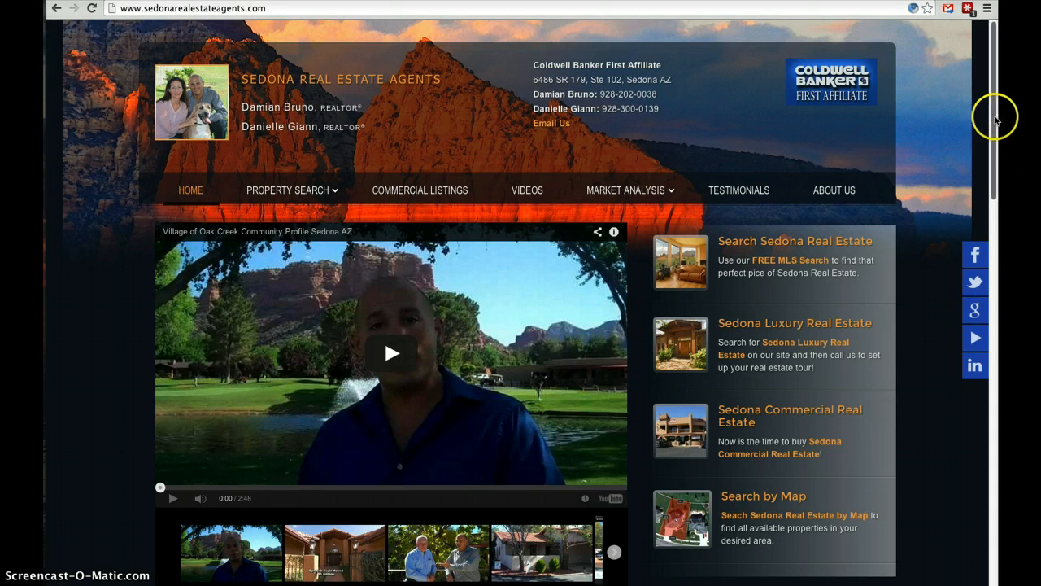
{"action": "left_click_drag", "start_coordinate": [995, 117], "coordinate": [995, 271]}
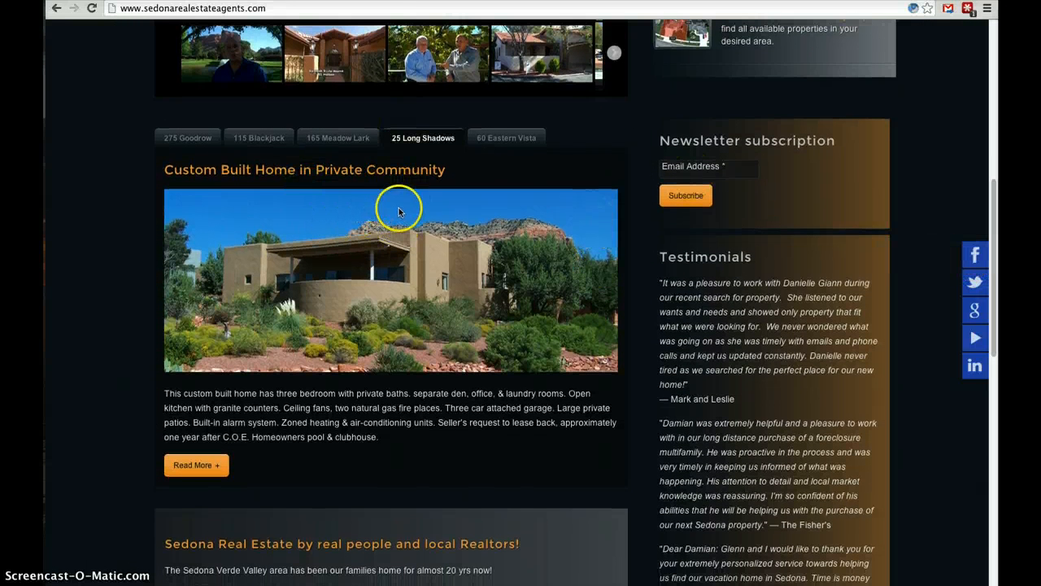
{"action": "left_click", "coordinate": [344, 144]}
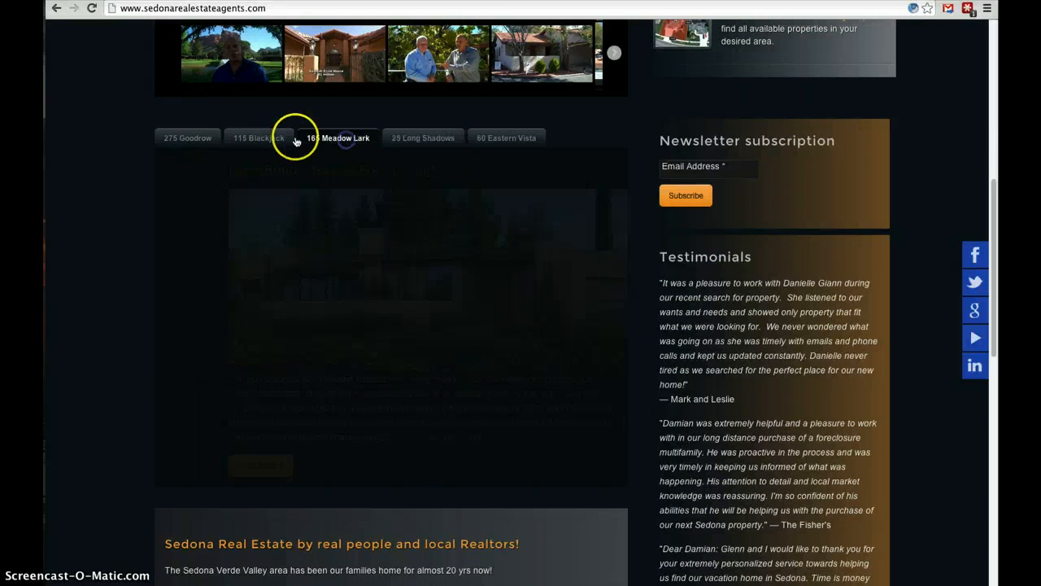
{"action": "left_click", "coordinate": [260, 139]}
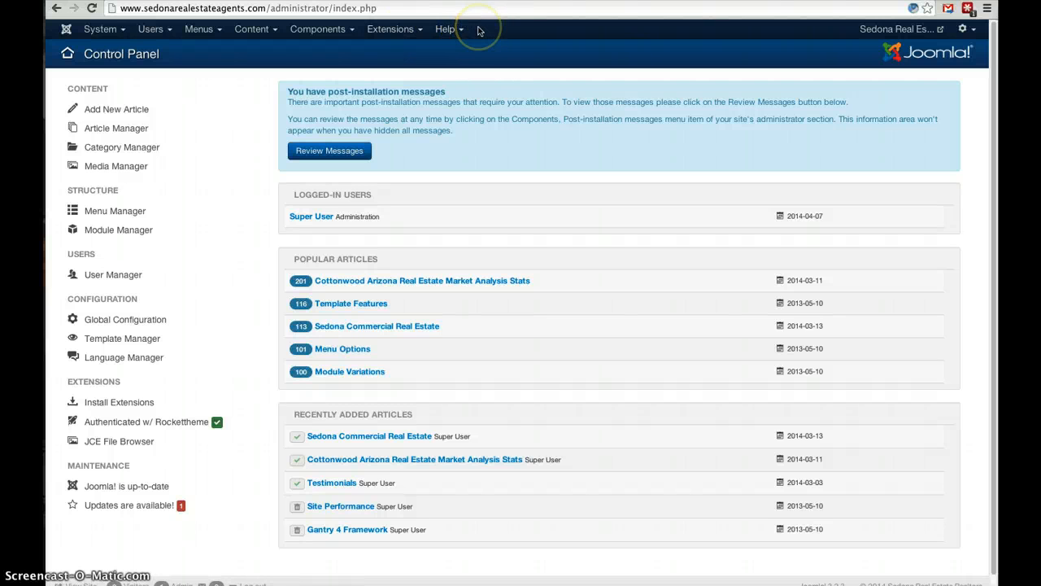
In the Joomla administrator, go to the Module Manager and try to open the Featured Listing Tabs (under Videos) module.
{"action": "left_click", "coordinate": [407, 32]}
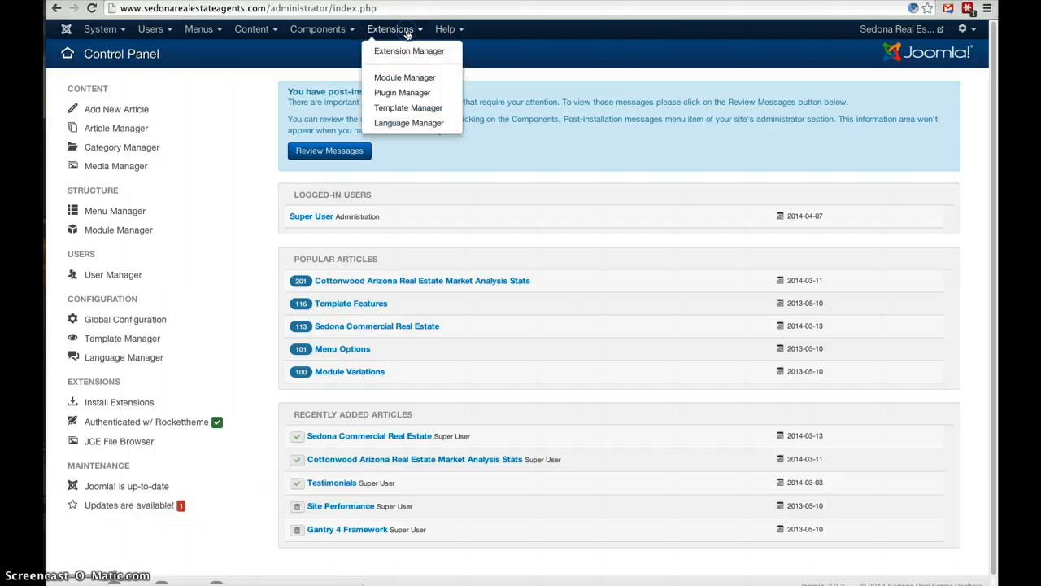
{"action": "left_click", "coordinate": [413, 77]}
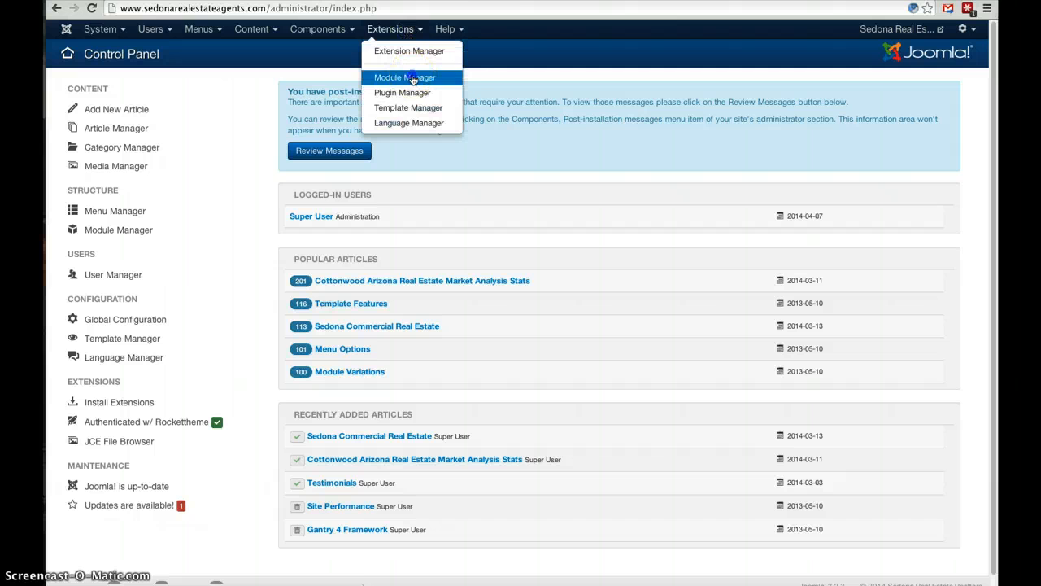
{"action": "left_click", "coordinate": [412, 77]}
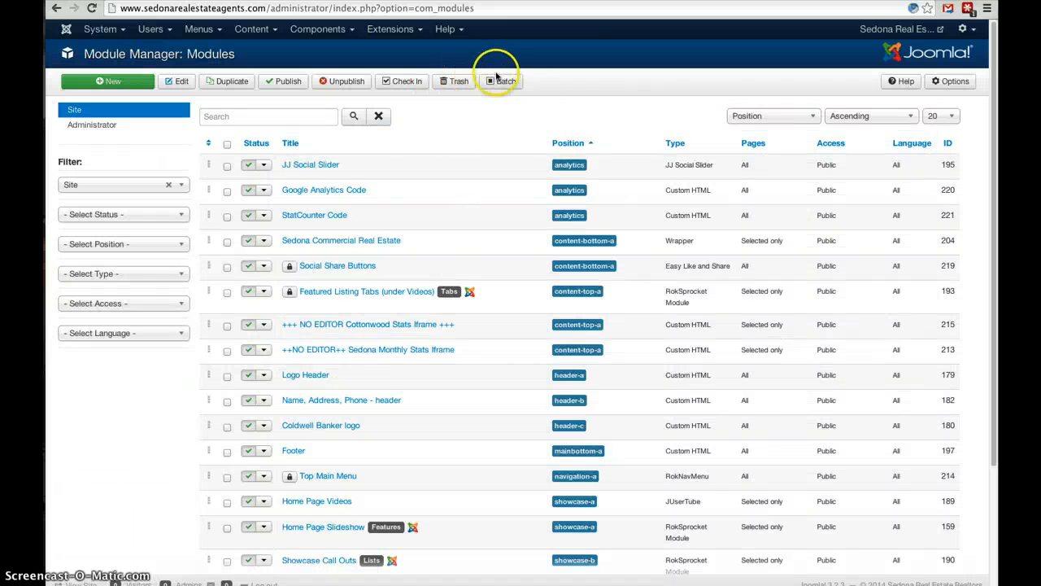
{"action": "left_click", "coordinate": [354, 298]}
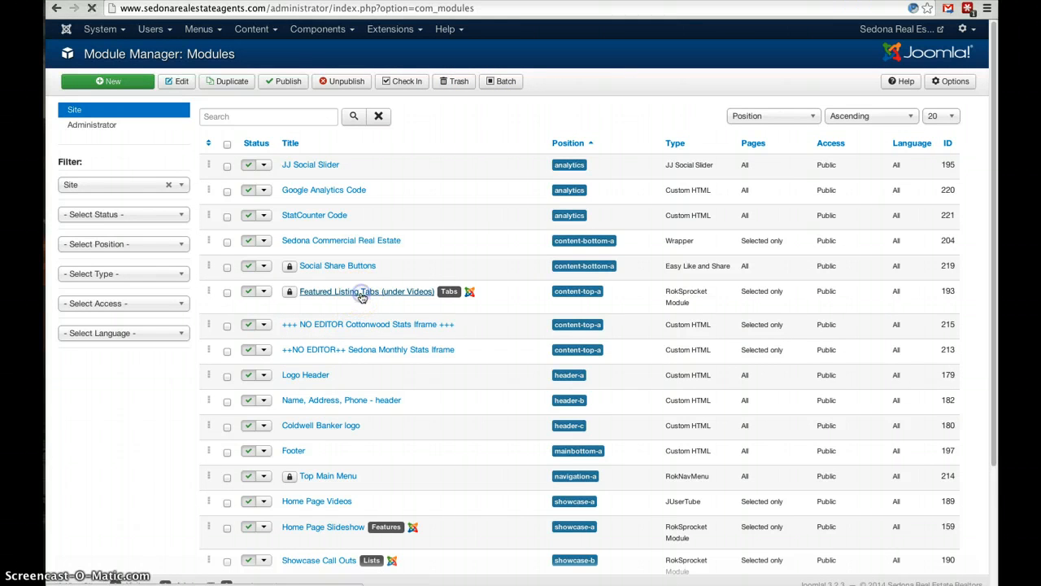
{"action": "left_click", "coordinate": [476, 319]}
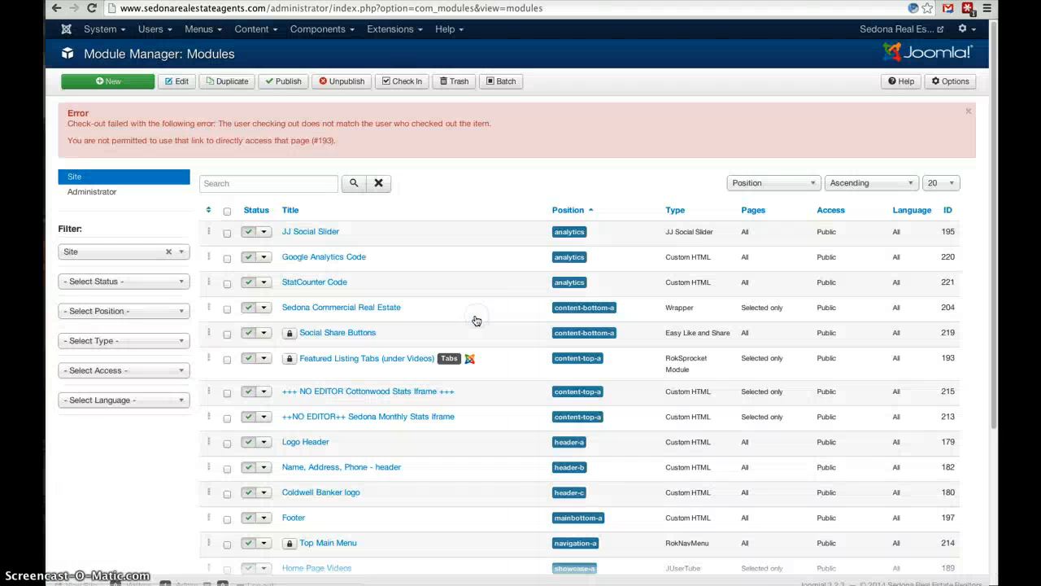
{"action": "left_click", "coordinate": [407, 359]}
{"action": "left_click", "coordinate": [411, 362]}
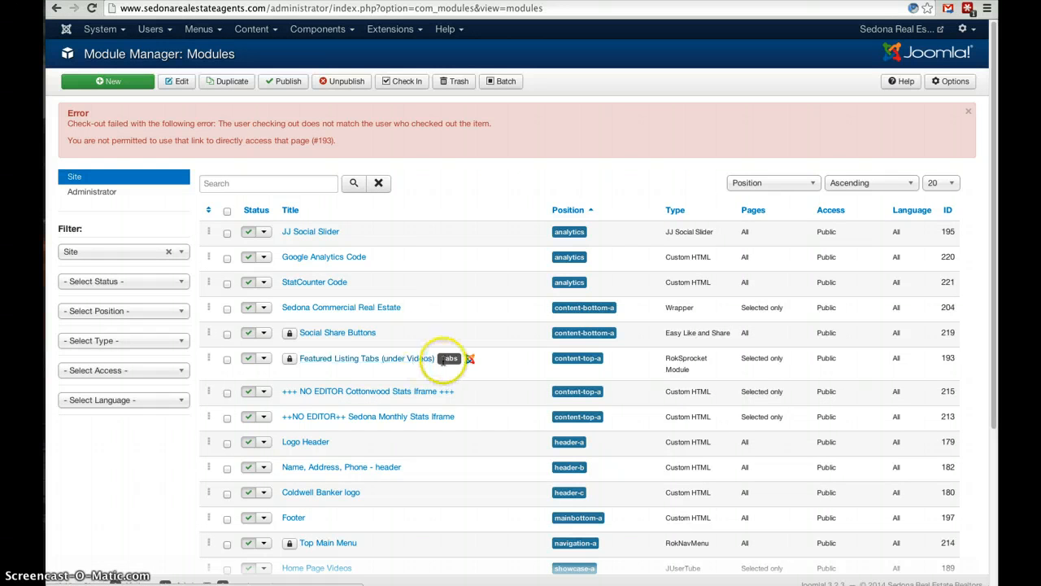
Check in the locked Featured Listing Tabs (under Videos) module, review its article list and layout options, and close it without changes.
{"action": "left_click", "coordinate": [289, 359]}
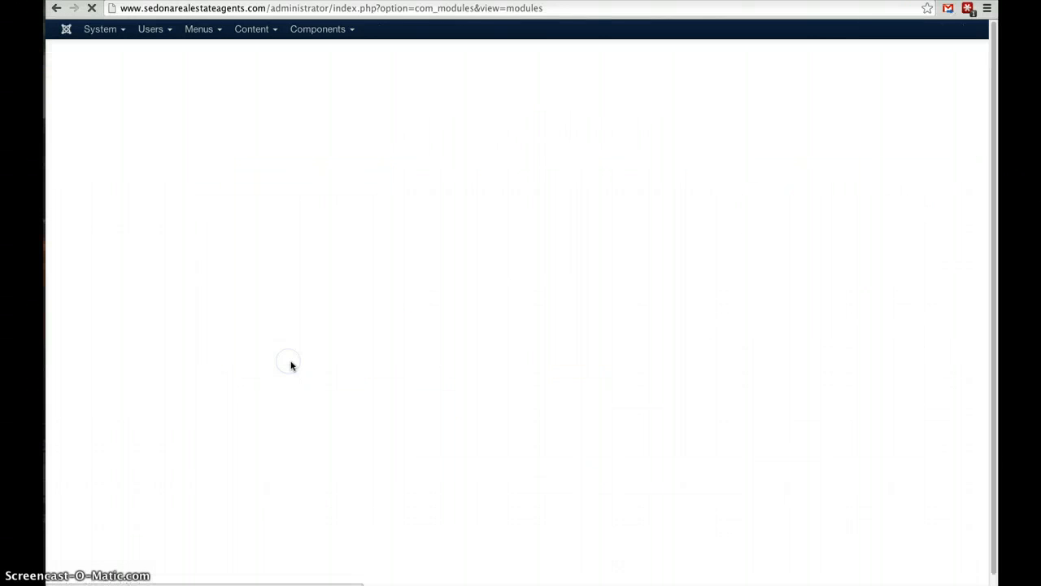
{"action": "left_click", "coordinate": [335, 346]}
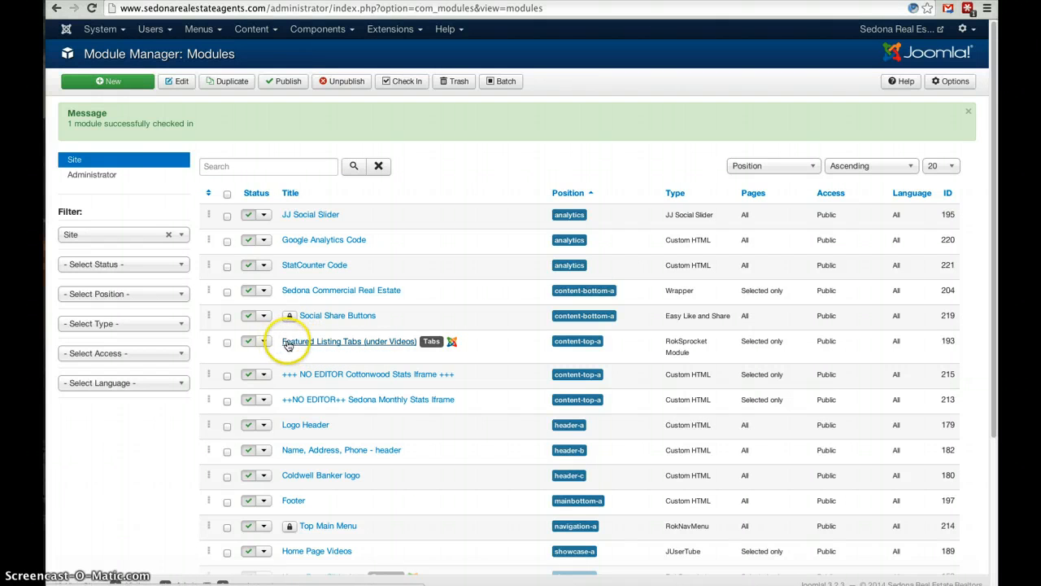
{"action": "left_click", "coordinate": [297, 345]}
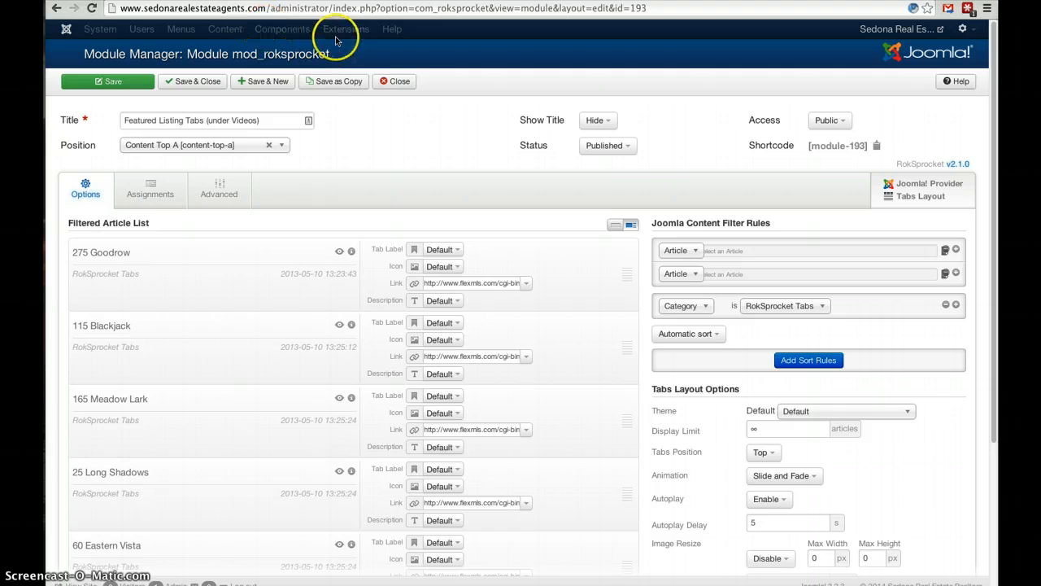
{"action": "left_click", "coordinate": [401, 84]}
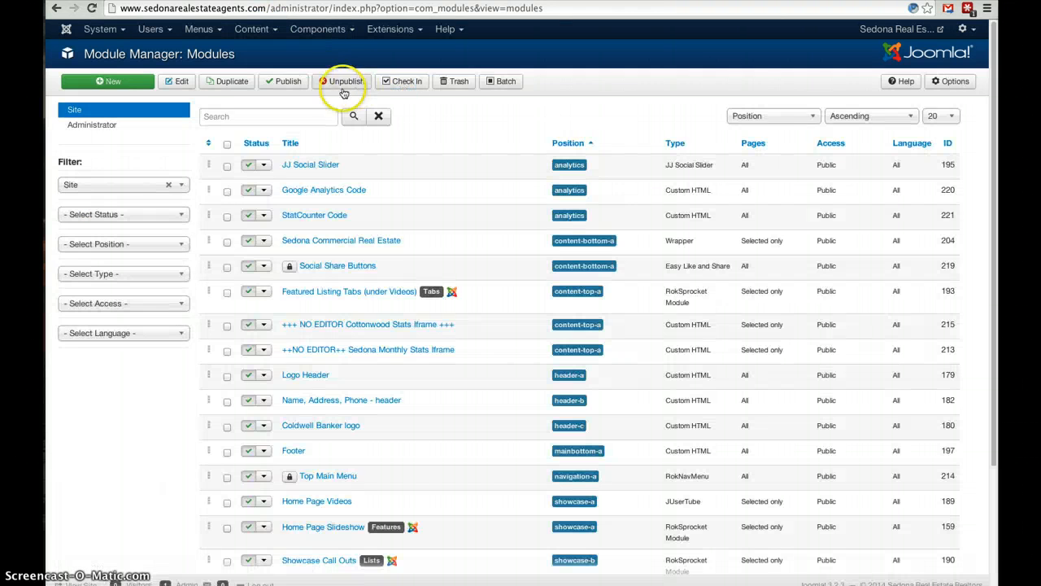
{"action": "left_click", "coordinate": [253, 30]}
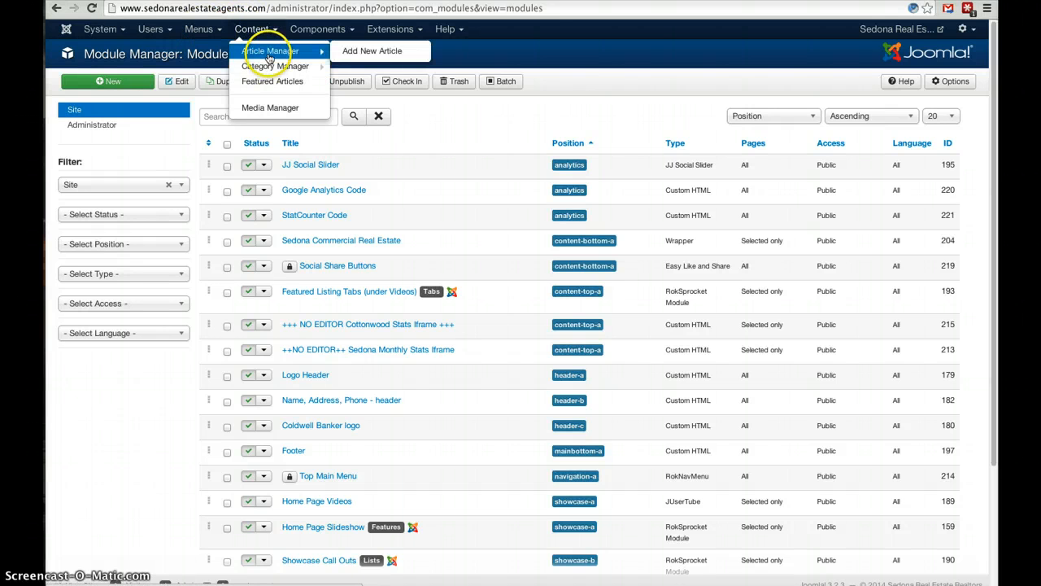
{"action": "left_click", "coordinate": [269, 53]}
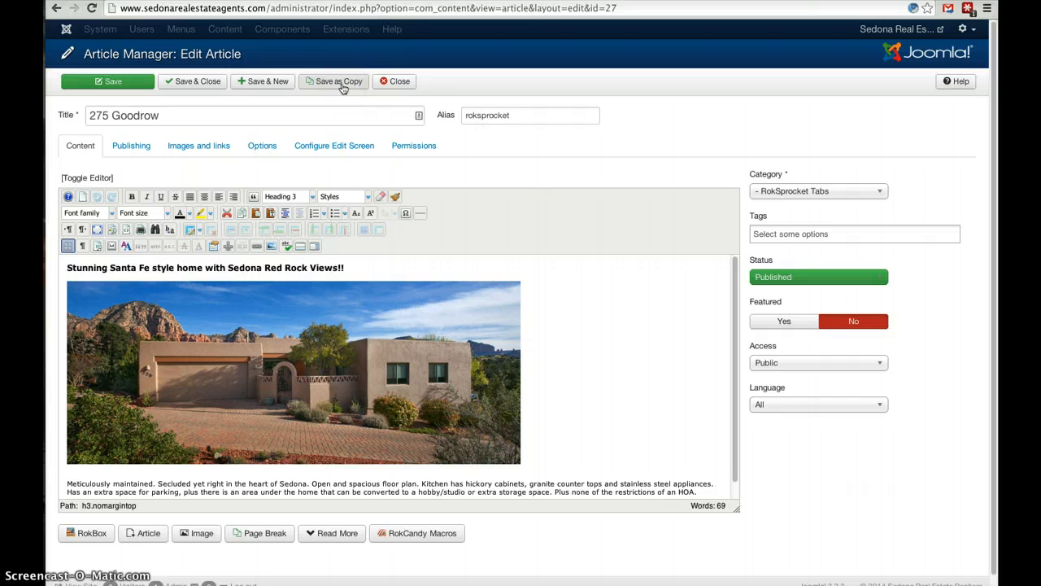
{"action": "left_click", "coordinate": [337, 81]}
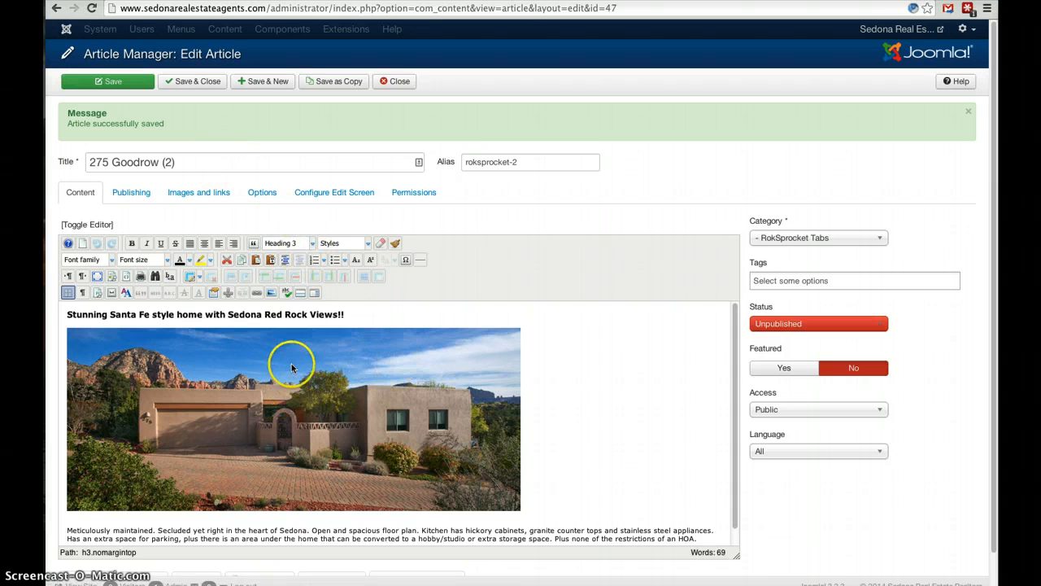
Try overwriting part of the copied article's heading with "new test", and undo the edit.
{"action": "left_click", "coordinate": [245, 315]}
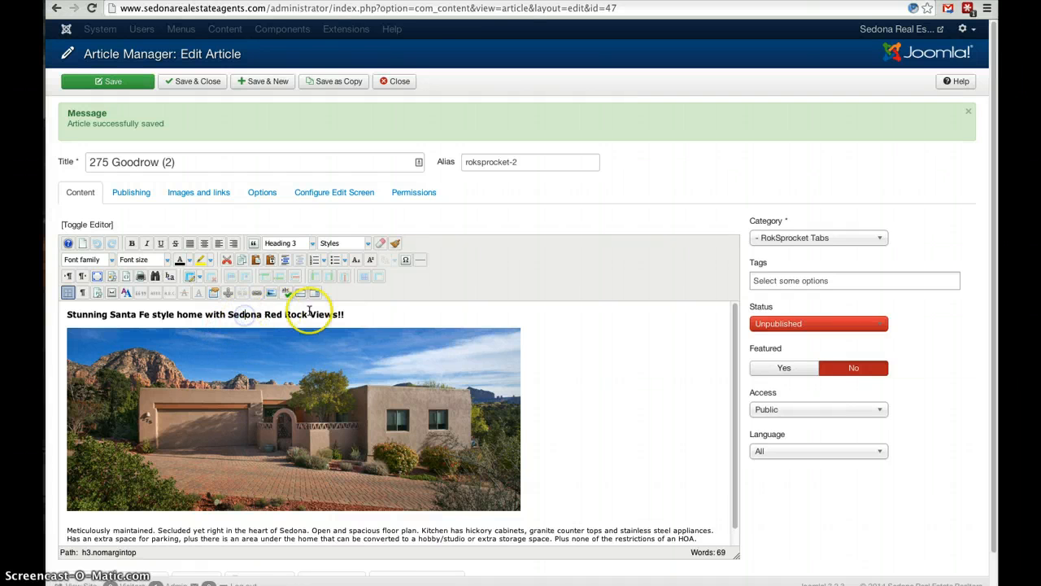
{"action": "left_click_drag", "start_coordinate": [80, 315], "coordinate": [114, 317]}
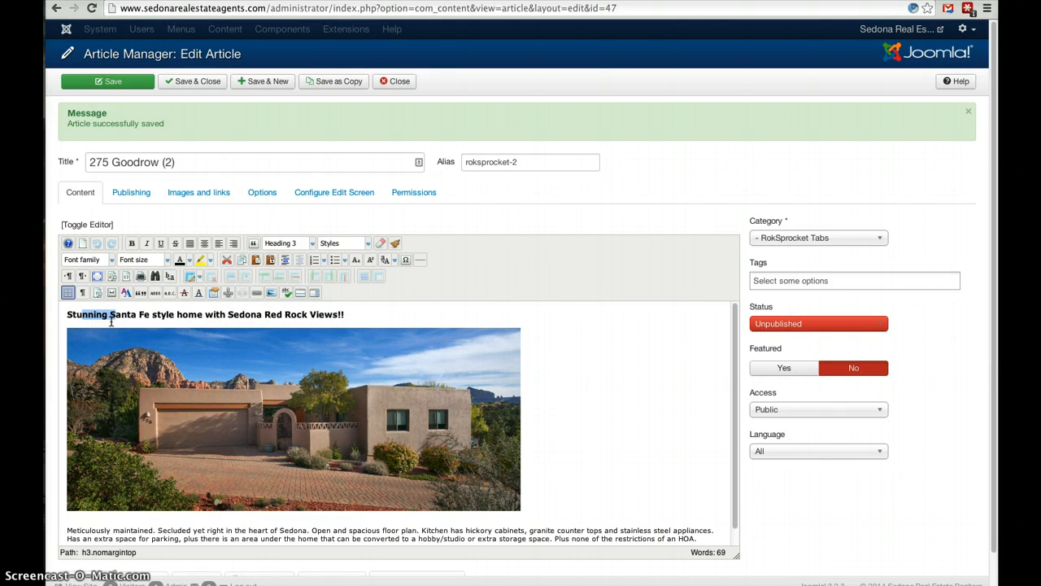
{"action": "type", "text": "new test"}
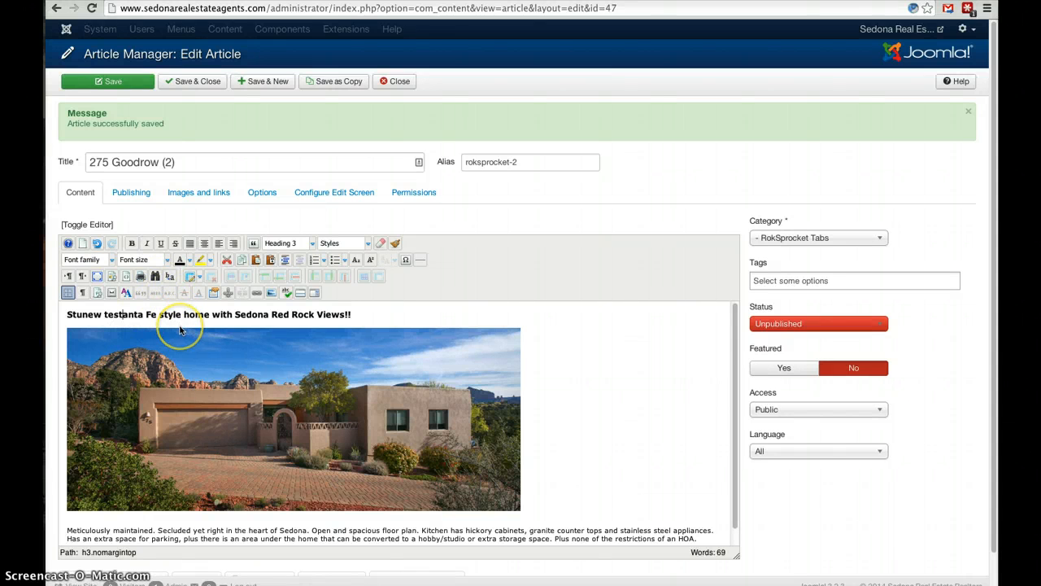
{"action": "key", "text": "ctrl+z"}
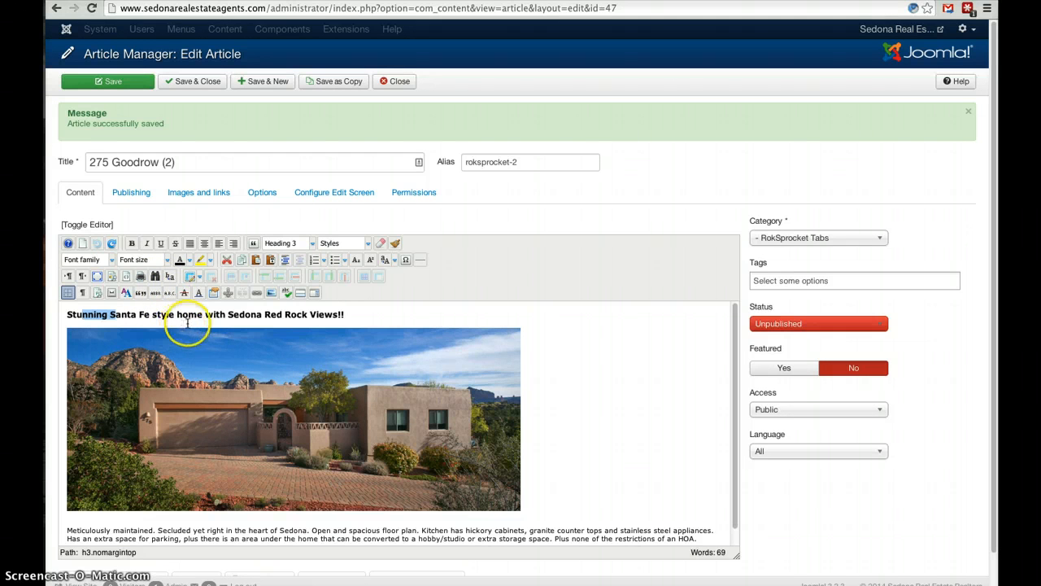
Select the house photo in the article body and open its image properties.
{"action": "left_click", "coordinate": [230, 444]}
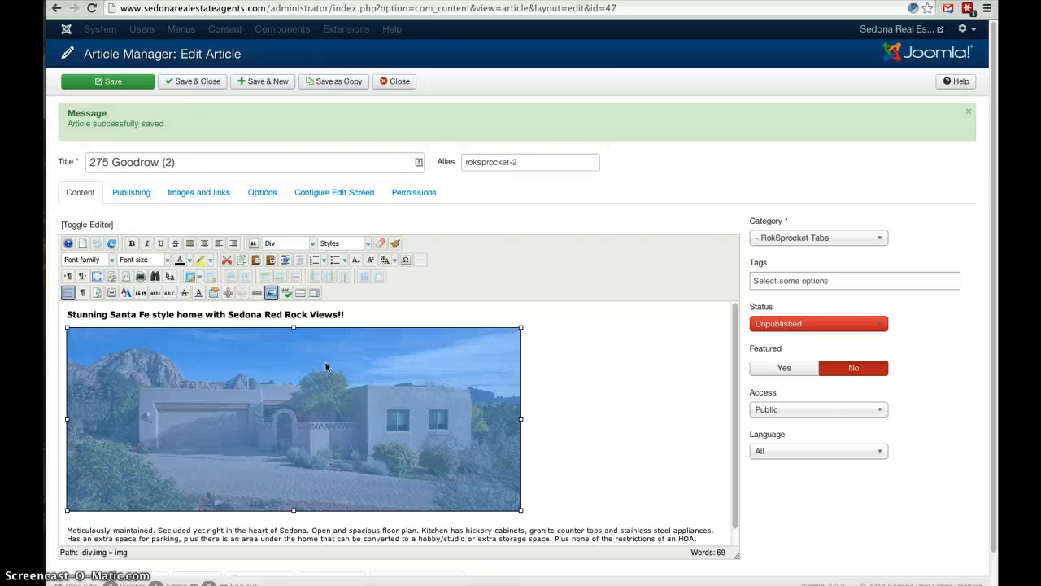
{"action": "left_click", "coordinate": [273, 293]}
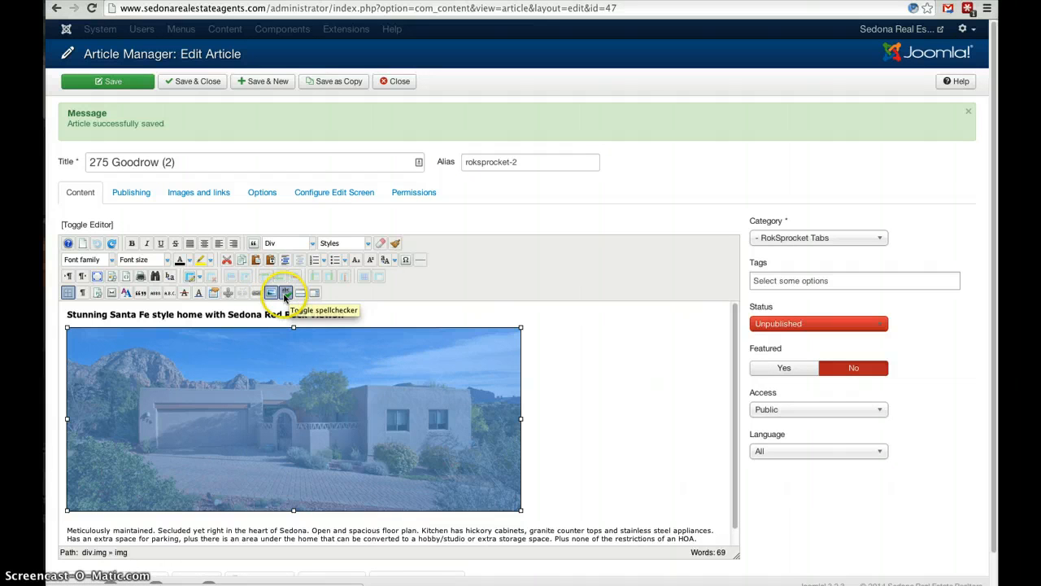
{"action": "left_click", "coordinate": [285, 293]}
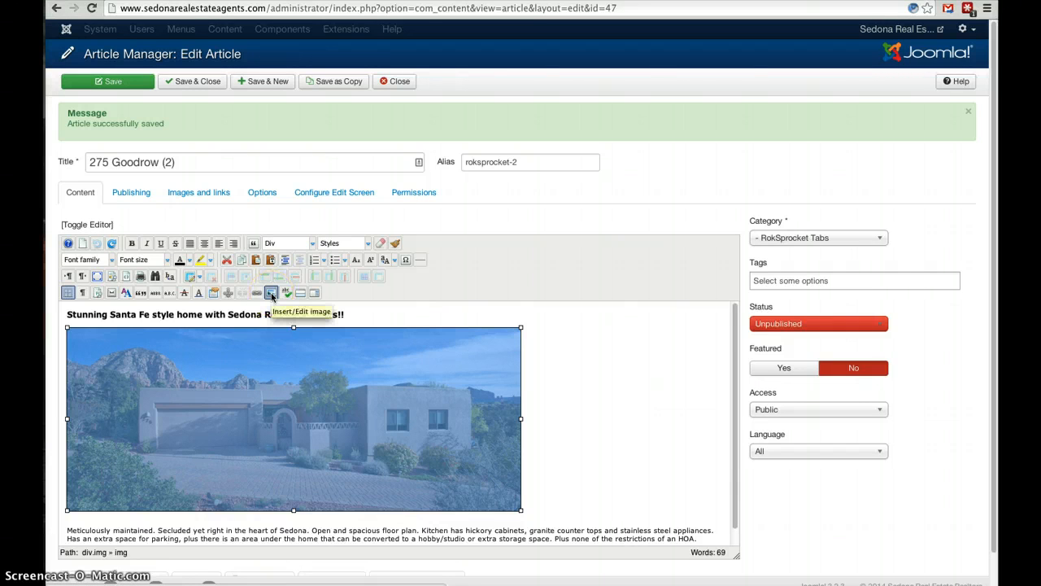
{"action": "left_click", "coordinate": [271, 294]}
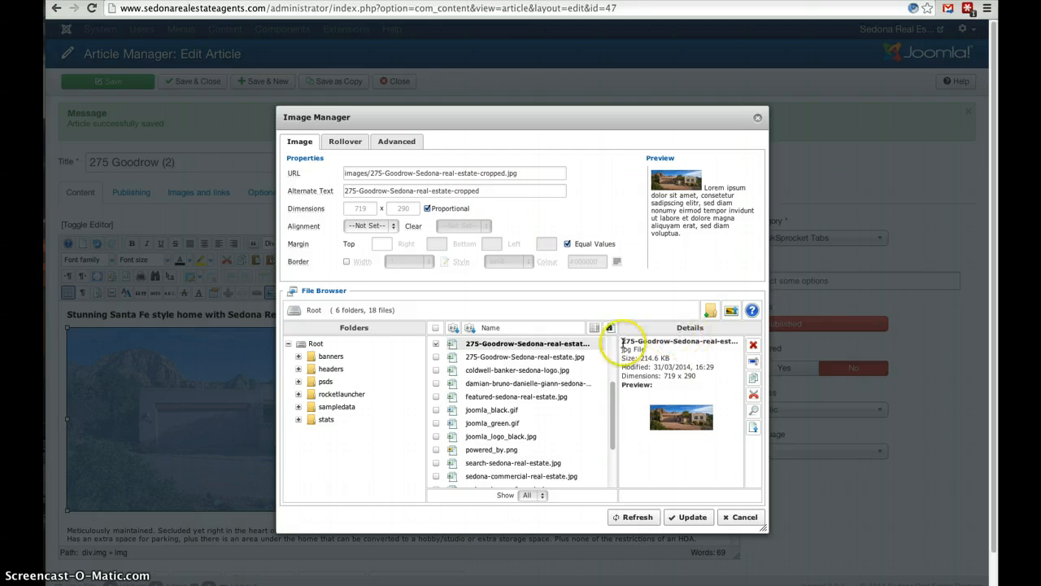
Browse the Desktop for an image file to upload, and cancel without choosing one.
{"action": "left_click", "coordinate": [732, 314]}
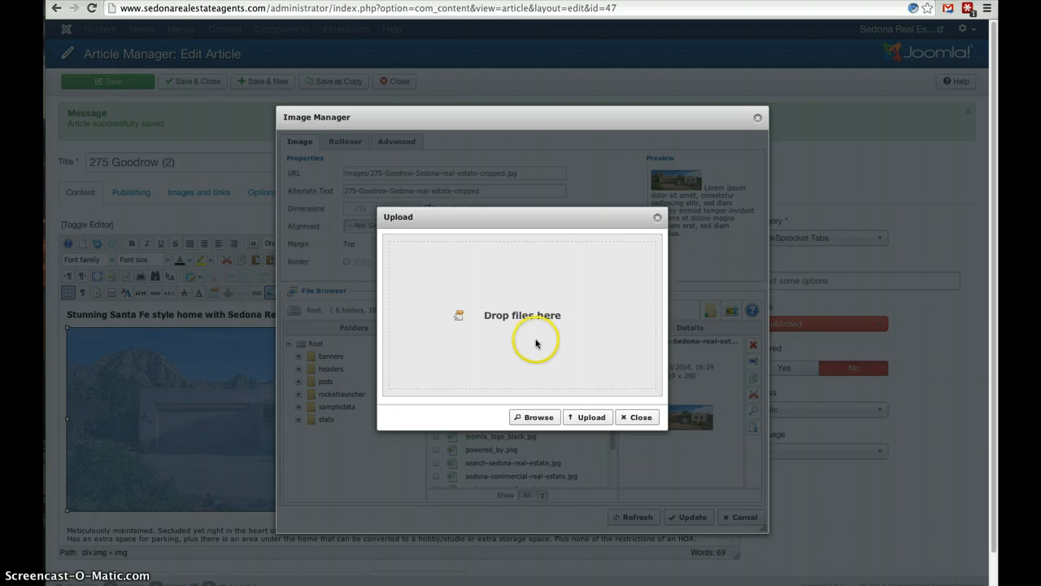
{"action": "left_click", "coordinate": [538, 417]}
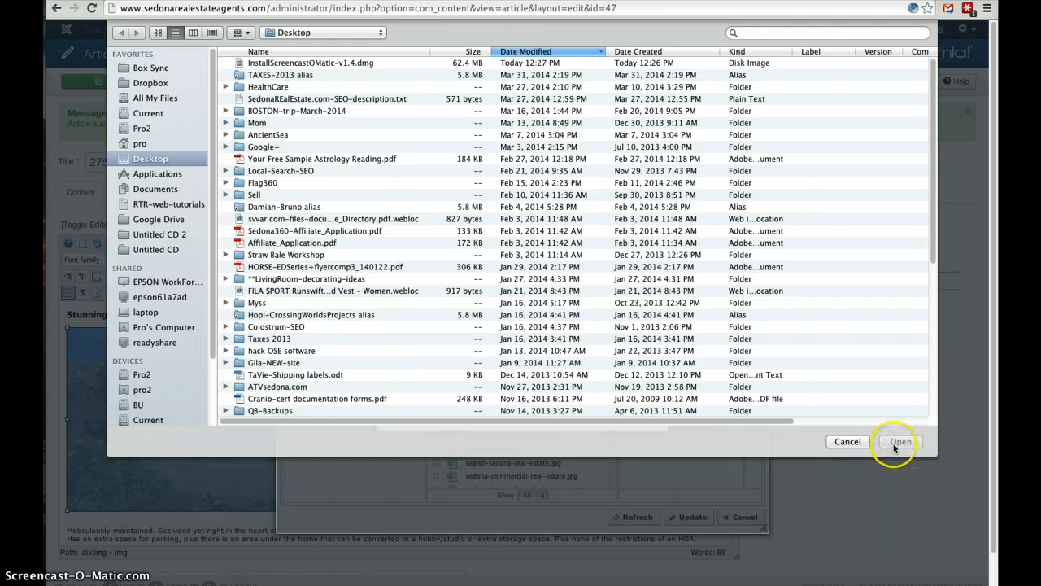
{"action": "left_click", "coordinate": [847, 441]}
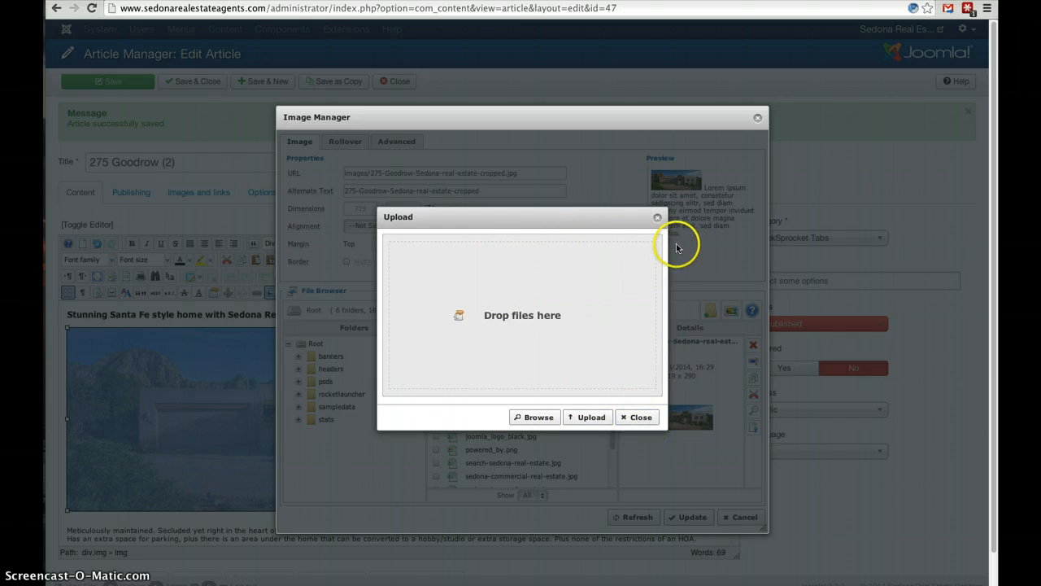
{"action": "left_click", "coordinate": [656, 219]}
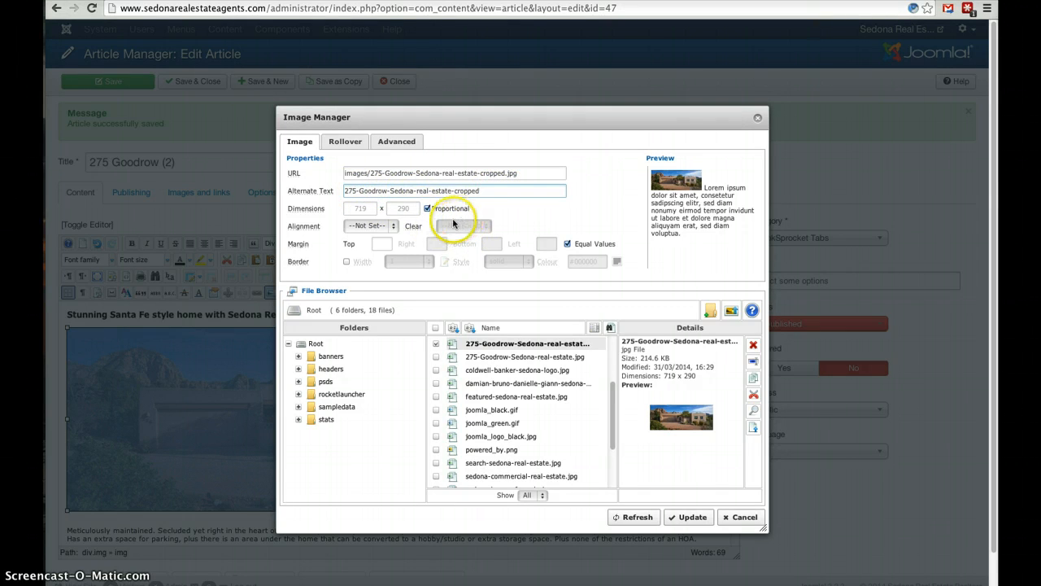
{"action": "left_click", "coordinate": [389, 192]}
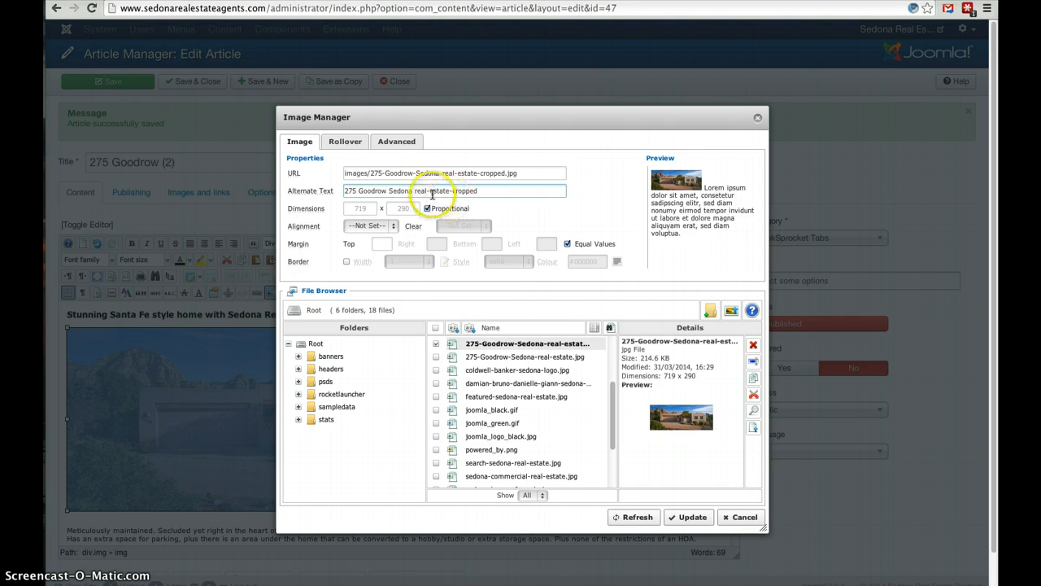
{"action": "left_click", "coordinate": [431, 192]}
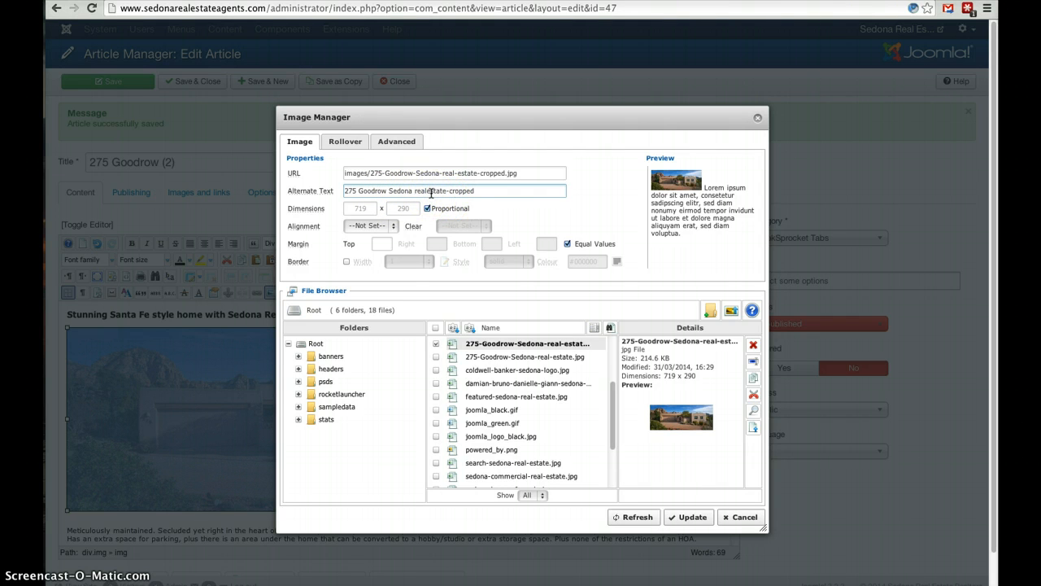
{"action": "left_click_drag", "start_coordinate": [448, 192], "coordinate": [484, 193]}
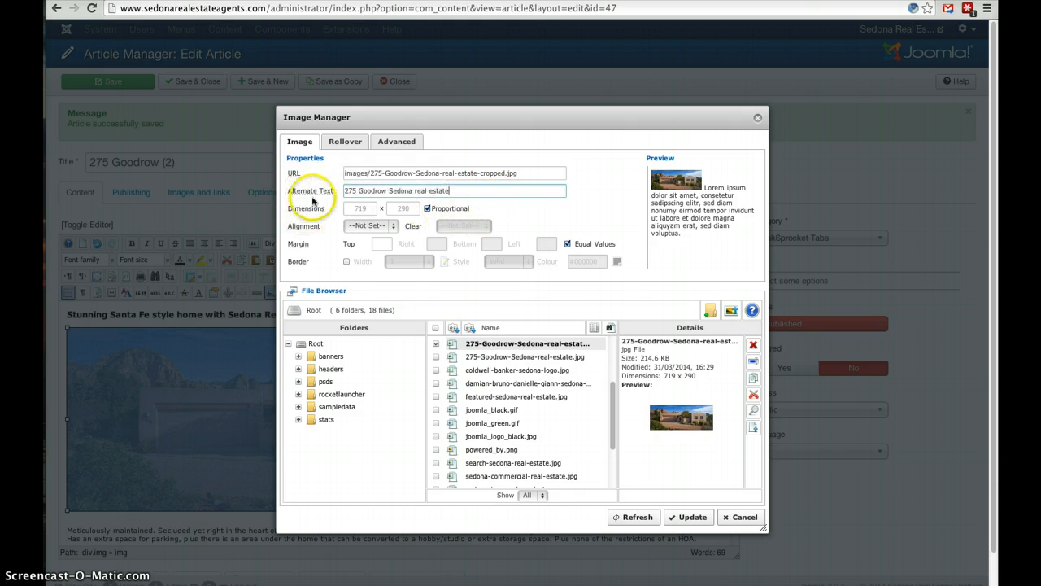
{"action": "mouse_move", "coordinate": [317, 193]}
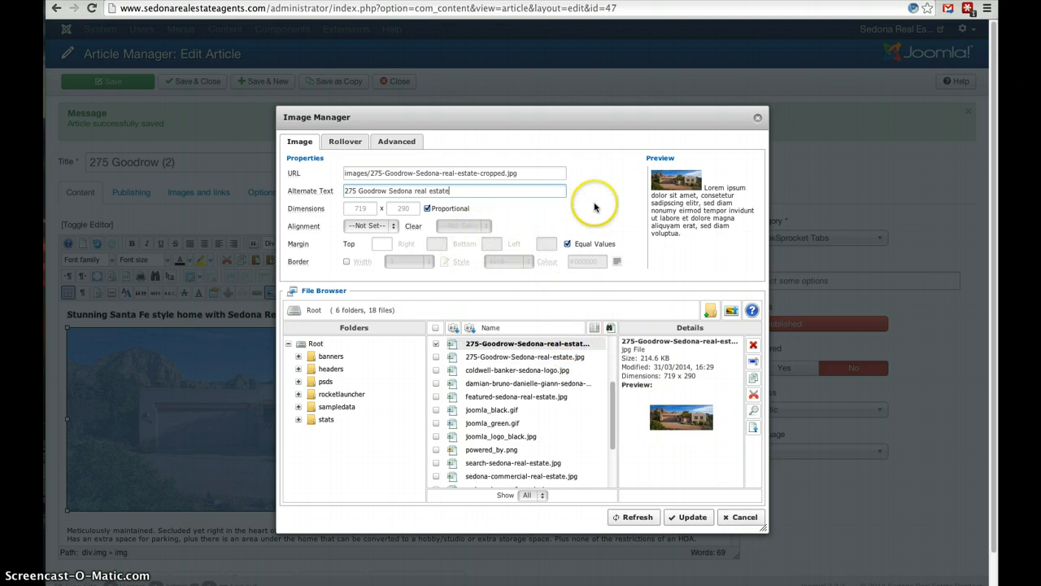
{"action": "left_click", "coordinate": [729, 519]}
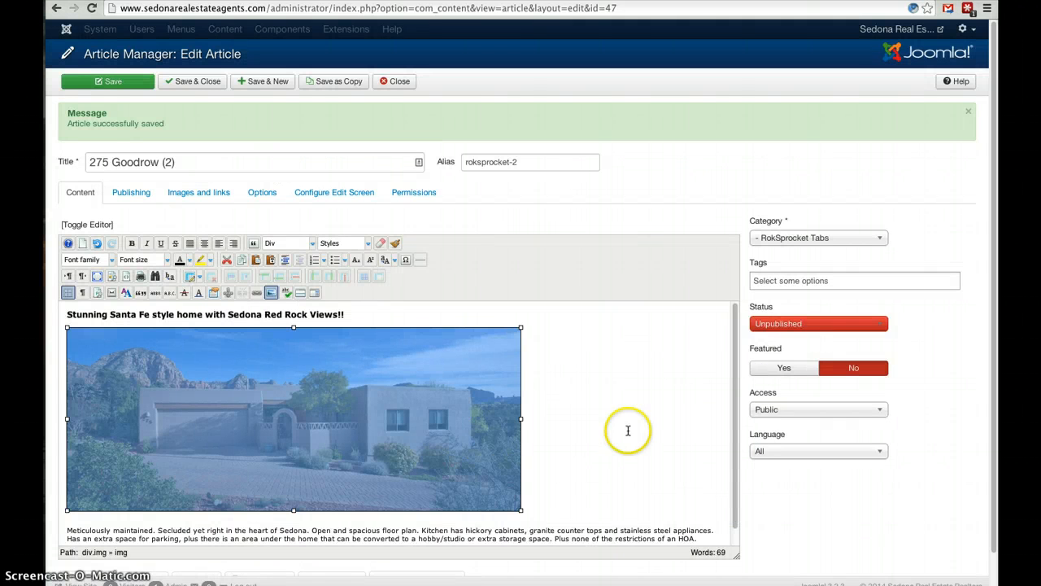
Select the property description paragraph below the house photo, and save and close the article.
{"action": "left_click_drag", "start_coordinate": [735, 365], "coordinate": [733, 445]}
{"action": "left_click_drag", "start_coordinate": [94, 522], "coordinate": [353, 517]}
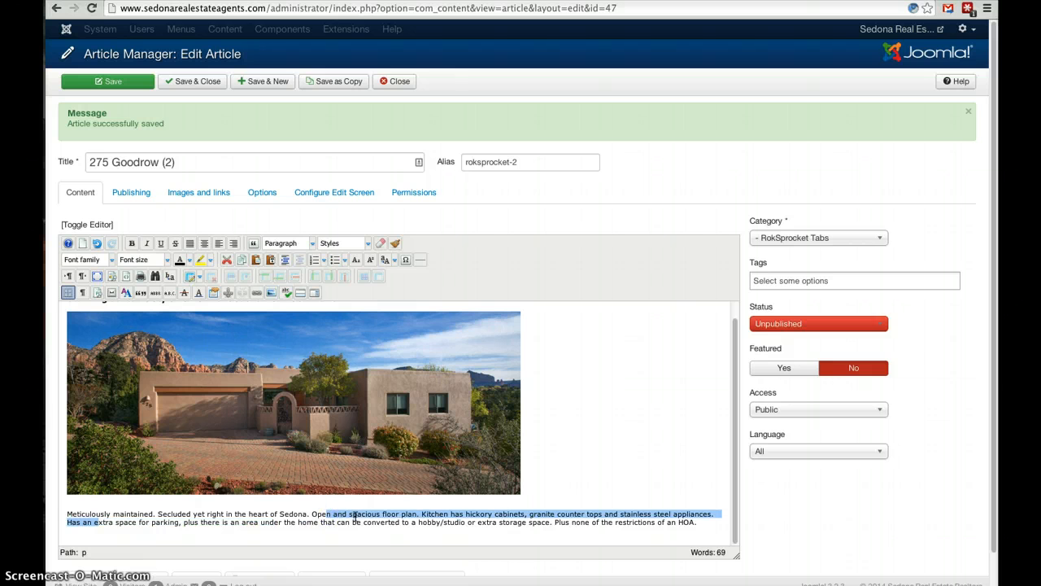
{"action": "left_click_drag", "start_coordinate": [70, 514], "coordinate": [175, 535]}
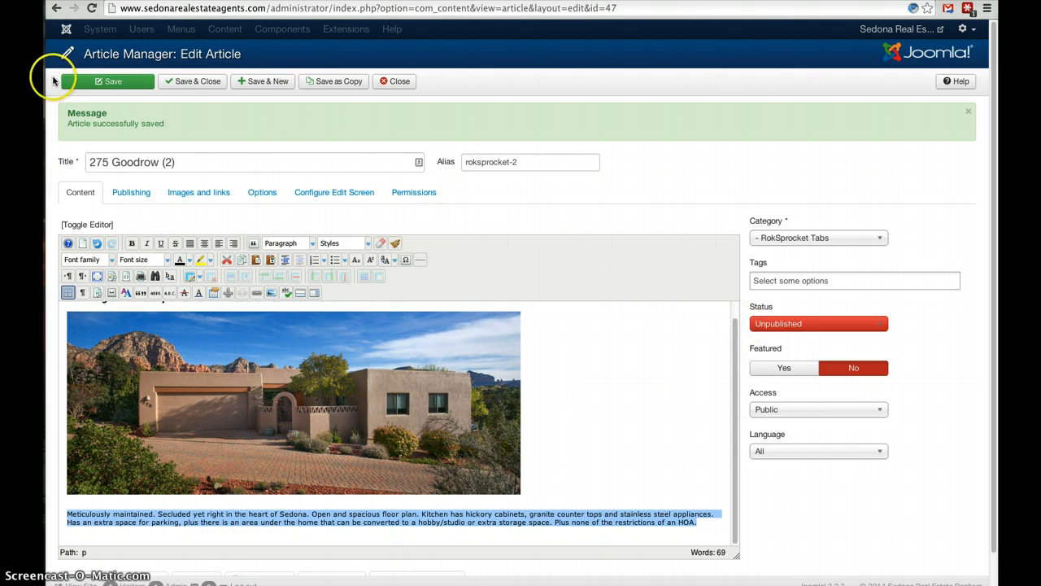
{"action": "left_click", "coordinate": [198, 83]}
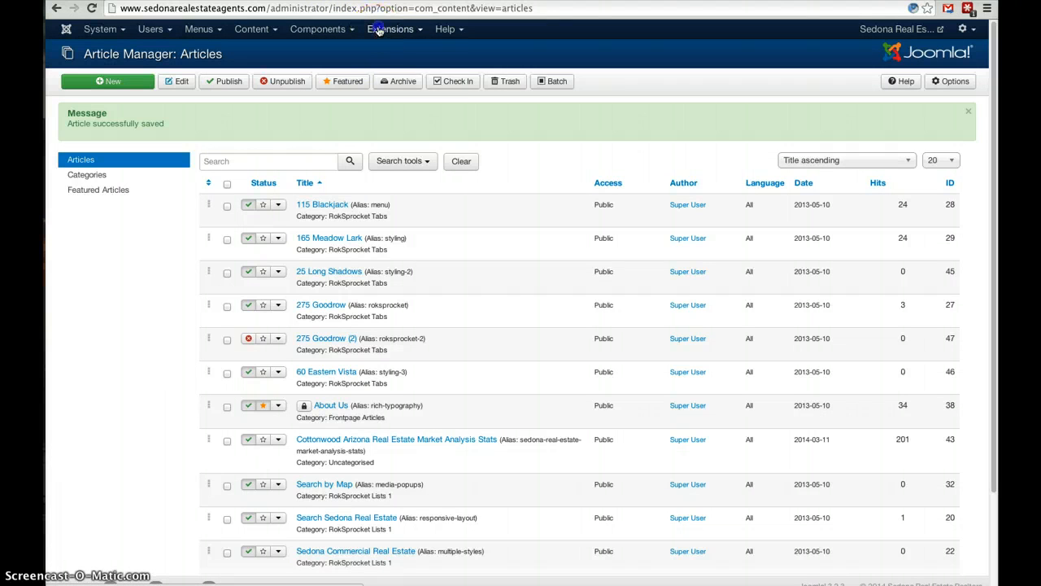
Open the Featured Listing Tabs (under Videos) module and review its filtered article list and filter rules.
{"action": "left_click", "coordinate": [382, 31]}
{"action": "left_click", "coordinate": [418, 77]}
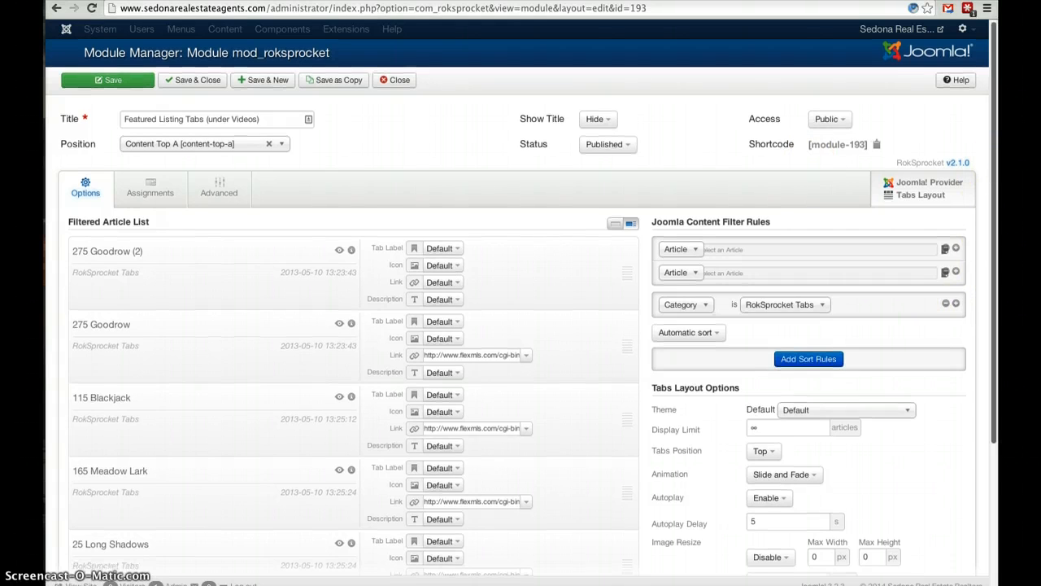
{"action": "scroll", "coordinate": [989, 227], "scroll_direction": "down", "scroll_amount": 2}
{"action": "scroll", "coordinate": [989, 228], "scroll_direction": "down", "scroll_amount": 3}
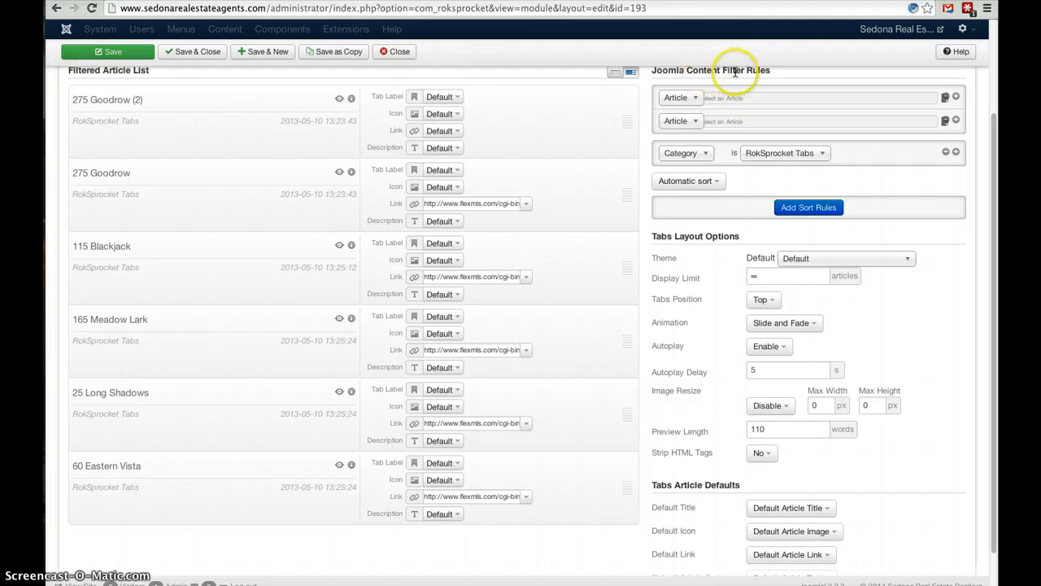
{"action": "left_click", "coordinate": [957, 97]}
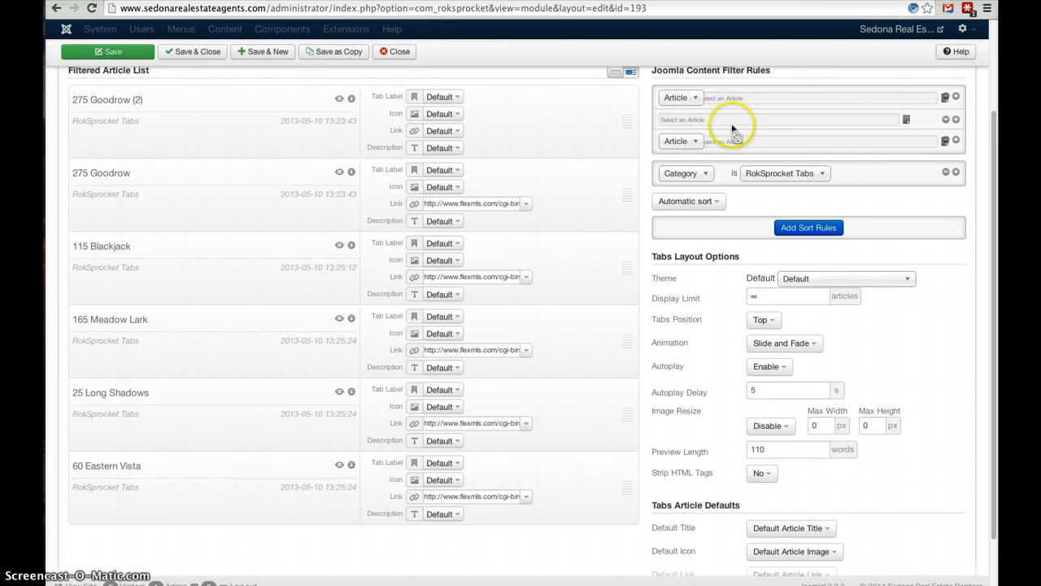
{"action": "left_click", "coordinate": [907, 121]}
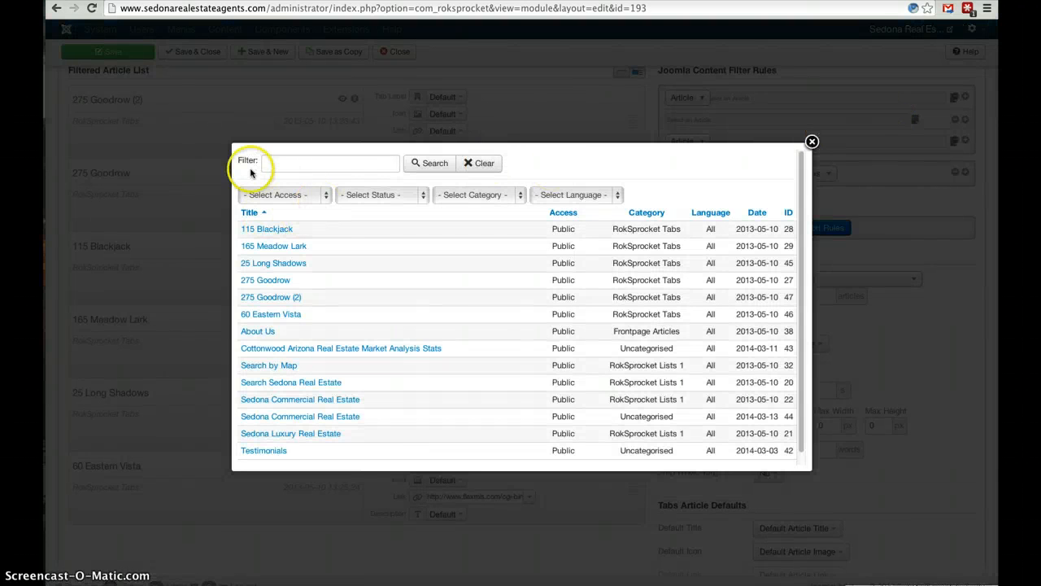
{"action": "left_click", "coordinate": [265, 298]}
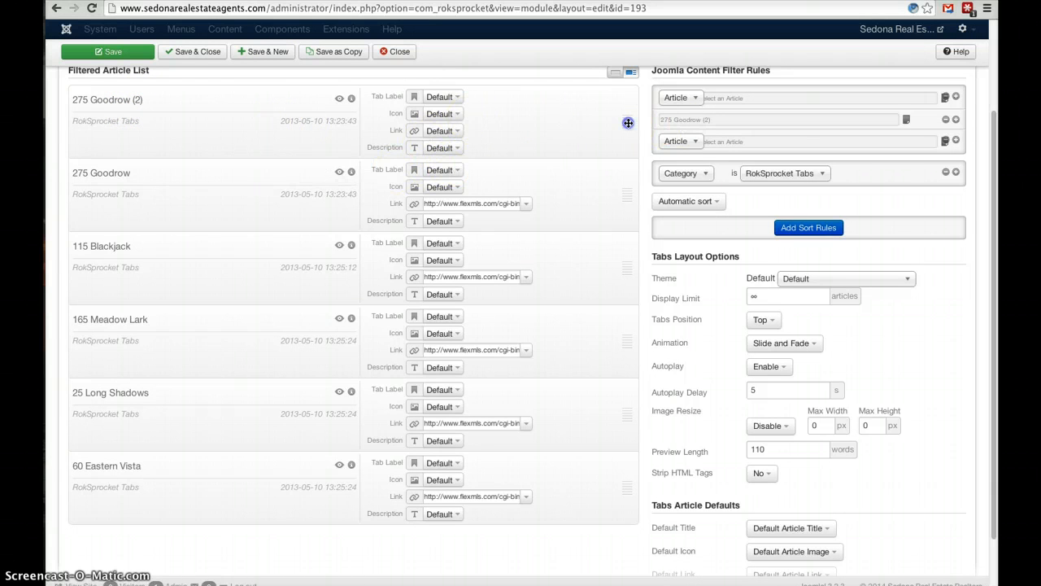
{"action": "left_click_drag", "start_coordinate": [628, 132], "coordinate": [623, 101]}
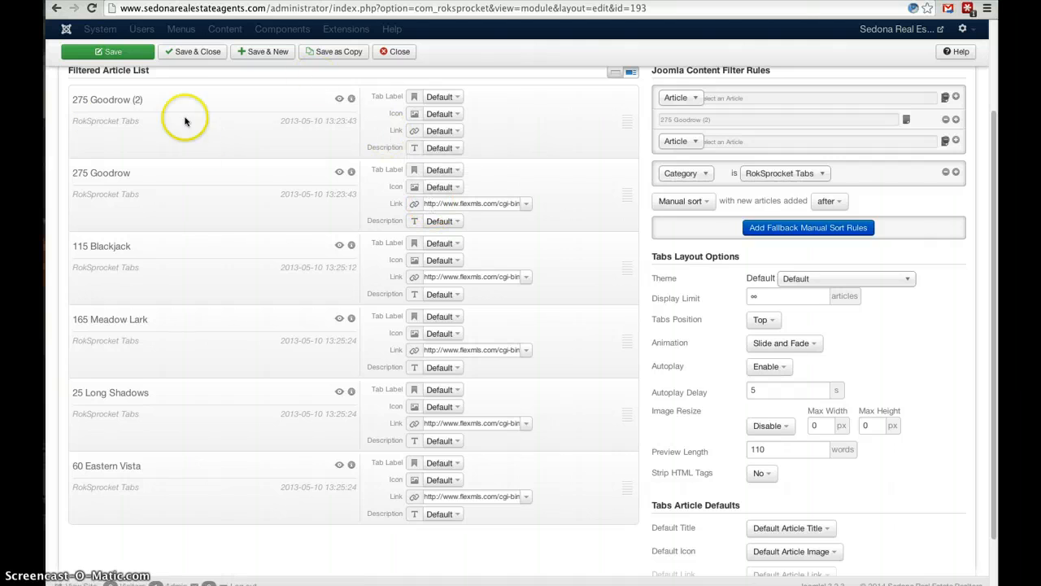
{"action": "left_click", "coordinate": [458, 206]}
{"action": "left_click_drag", "start_coordinate": [558, 190], "coordinate": [332, 156]}
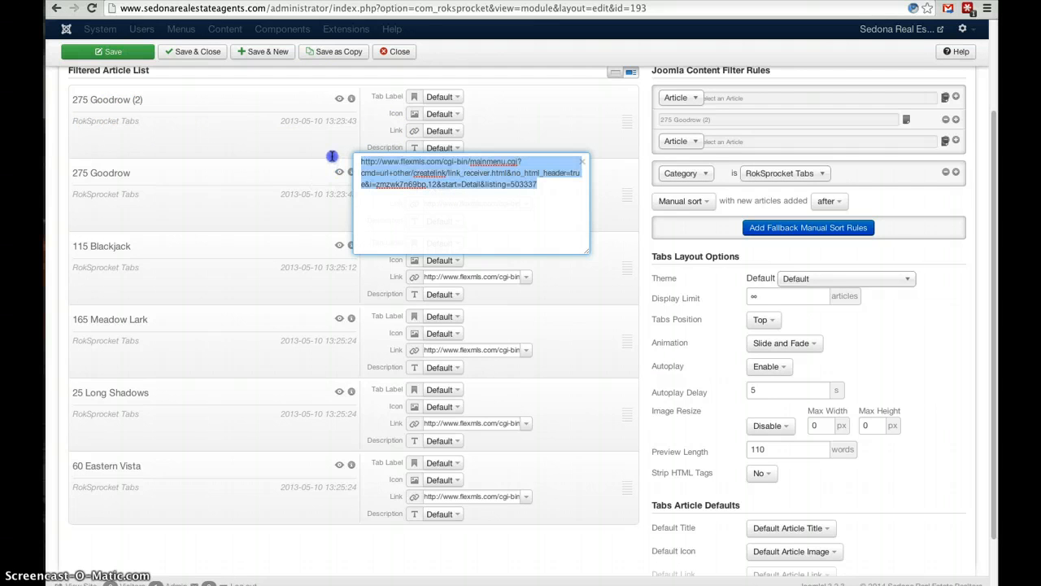
{"action": "left_click", "coordinate": [582, 166]}
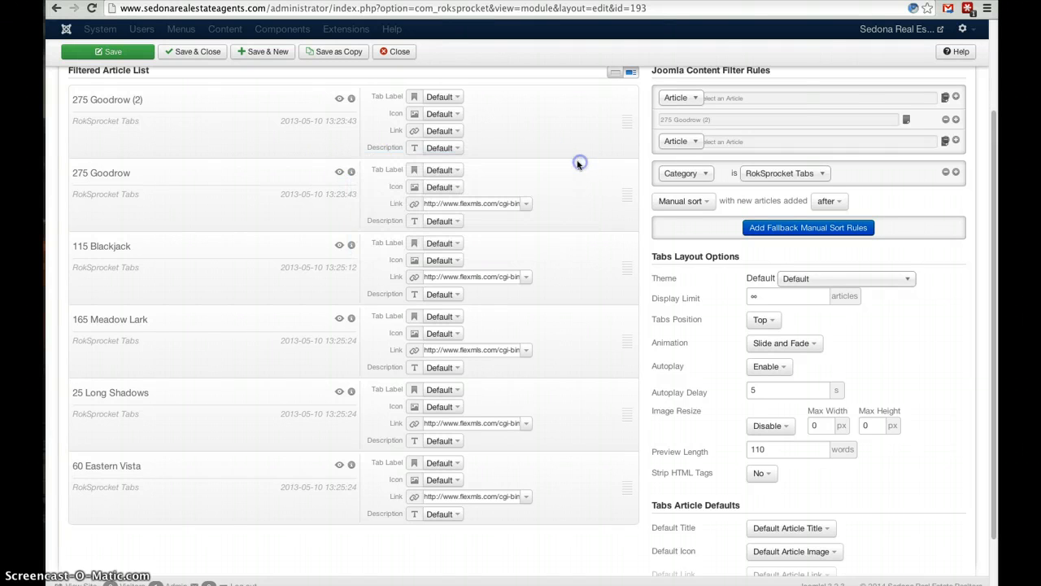
{"action": "left_click", "coordinate": [446, 131]}
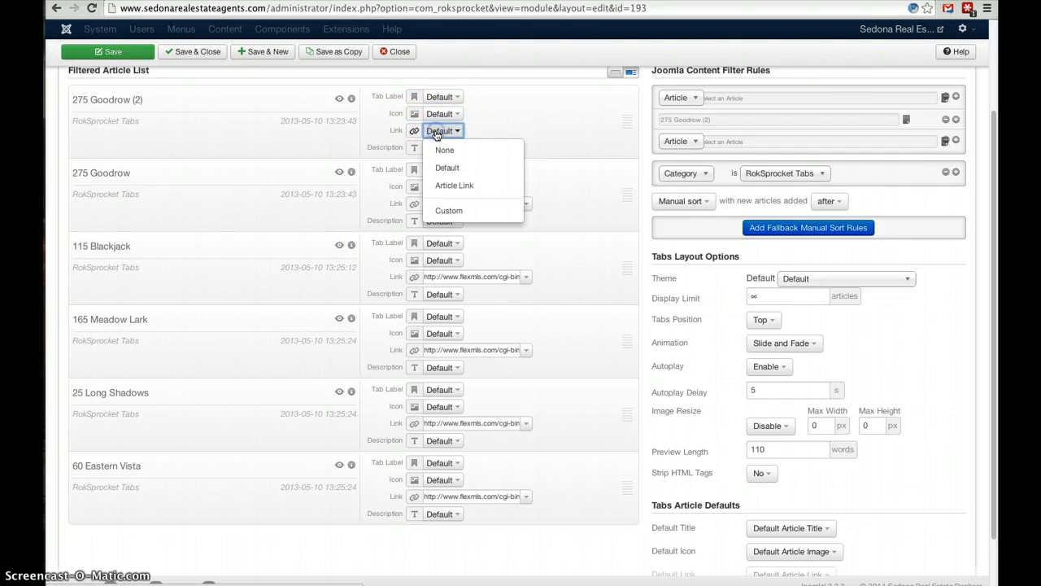
{"action": "left_click", "coordinate": [458, 212]}
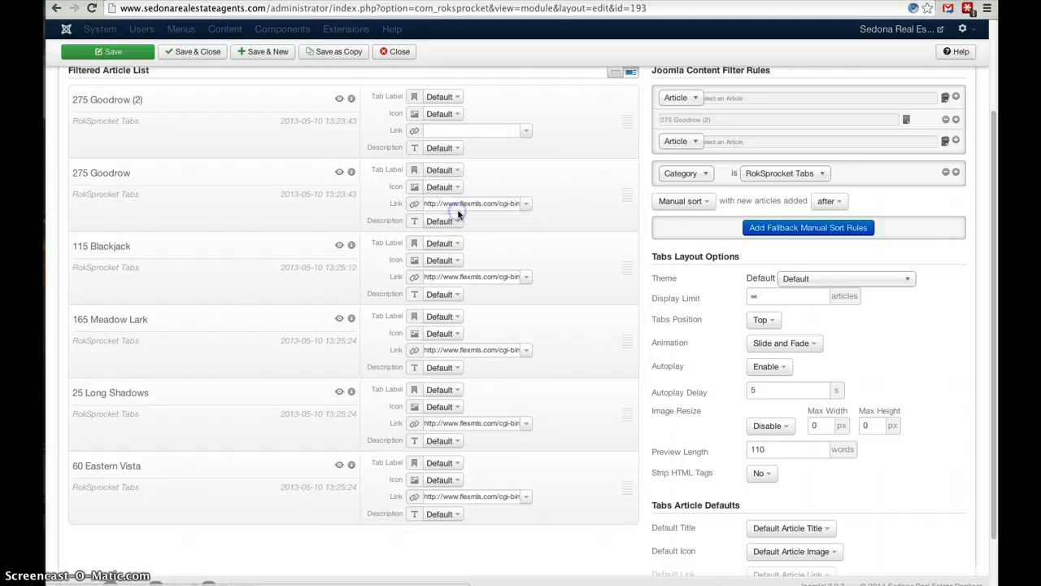
{"action": "left_click", "coordinate": [455, 130]}
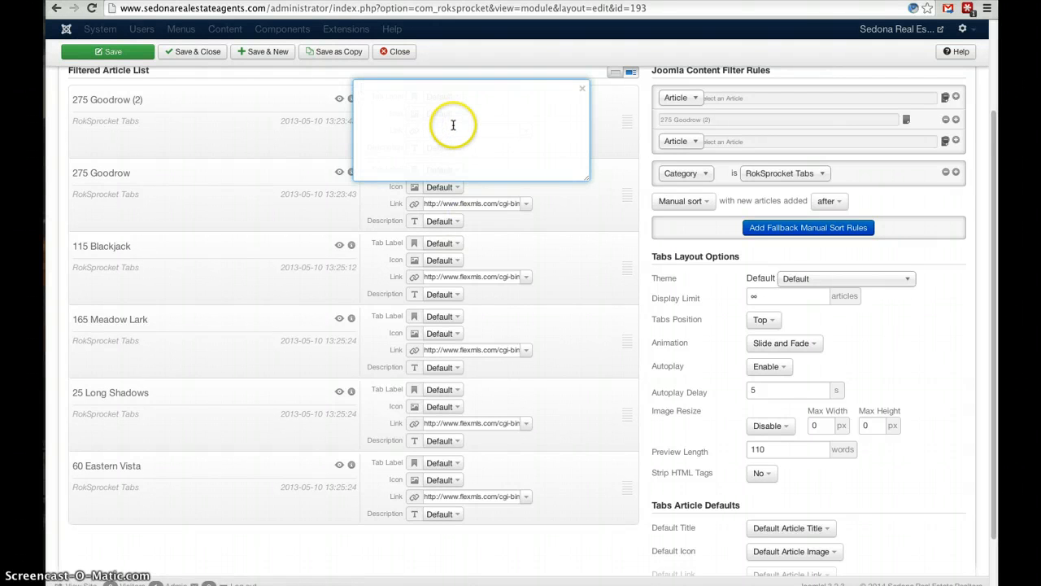
{"action": "type", "text": "http://www.flexmls.com/cgi-bin/mainmenu.cgi?cmd=url+other/createlink/link_receiver.html&no_html_header=true&i=zmzwk7n69bp.12&start=Detail&listing=503337"}
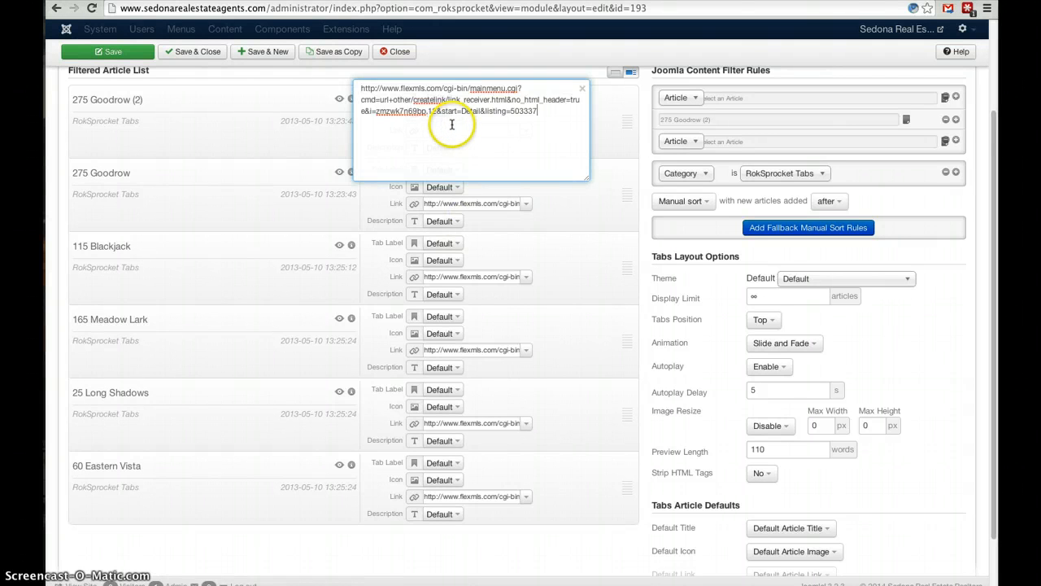
{"action": "left_click", "coordinate": [582, 93]}
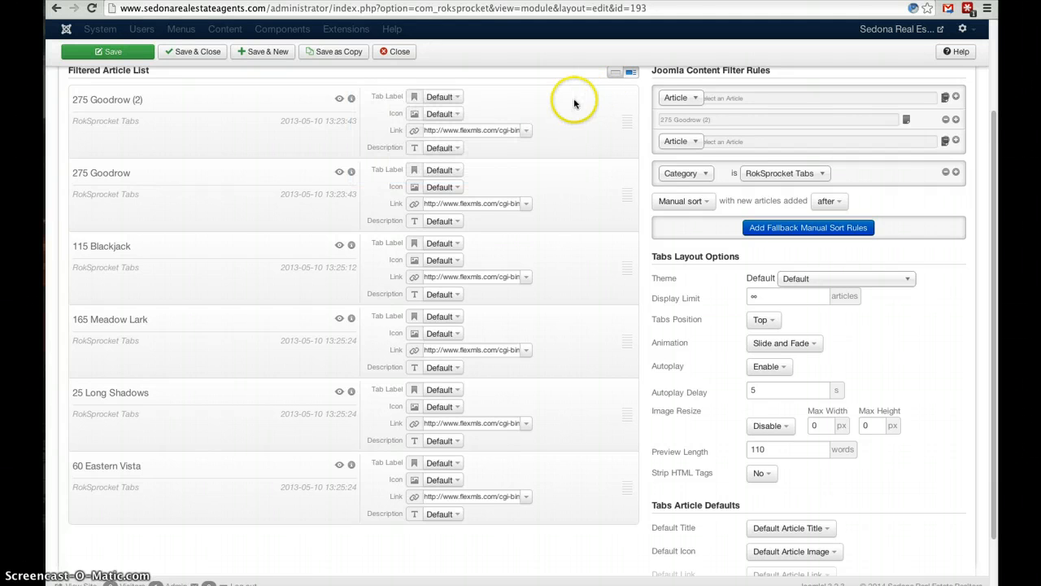
Look at the featured listing tabs on the live site, and close the module without keeping its changes.
{"action": "left_click_drag", "start_coordinate": [996, 130], "coordinate": [978, 64]}
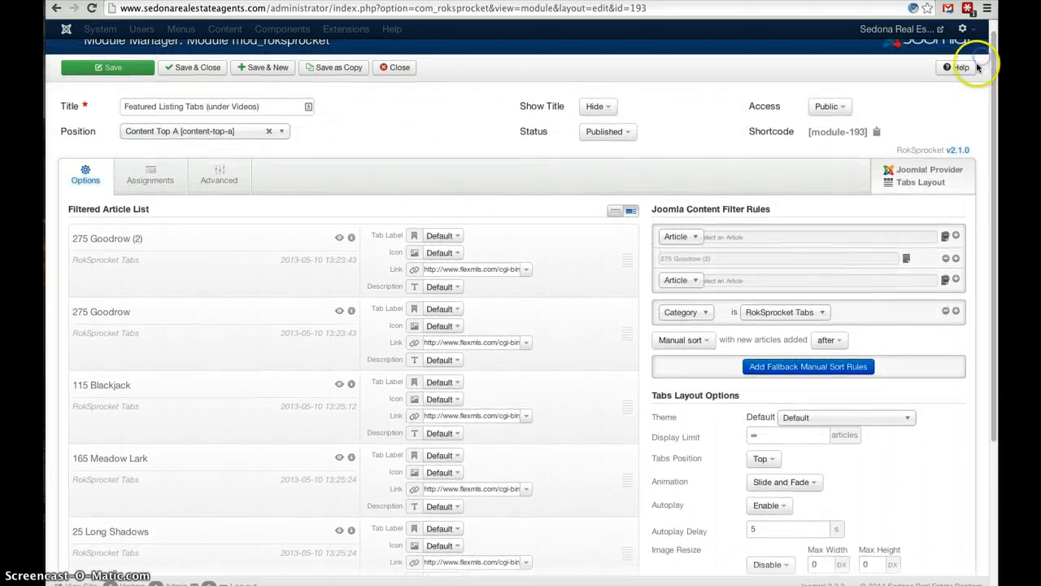
{"action": "left_click", "coordinate": [108, 67]}
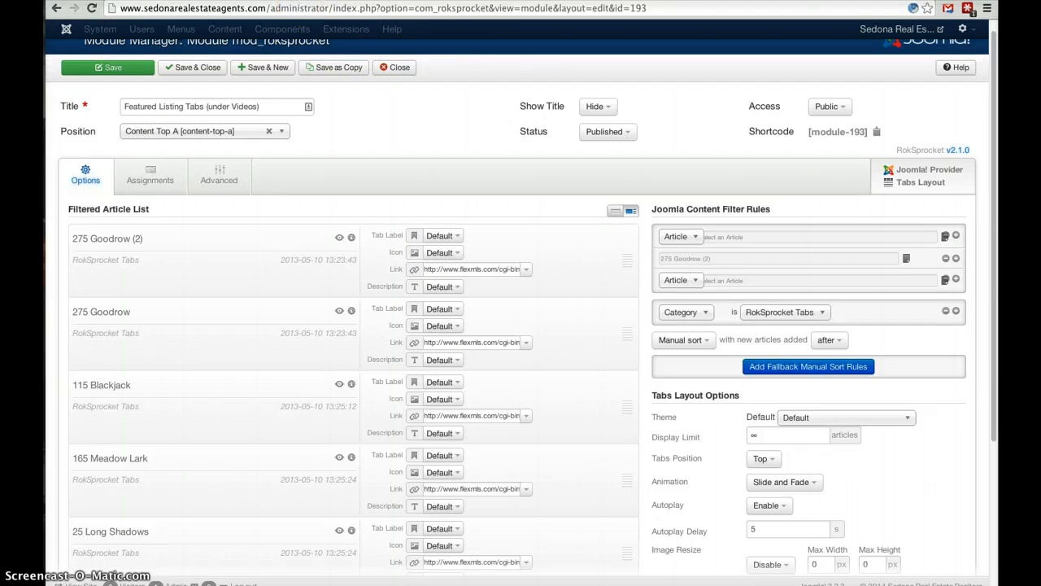
{"action": "key", "text": "ctrl+Tab"}
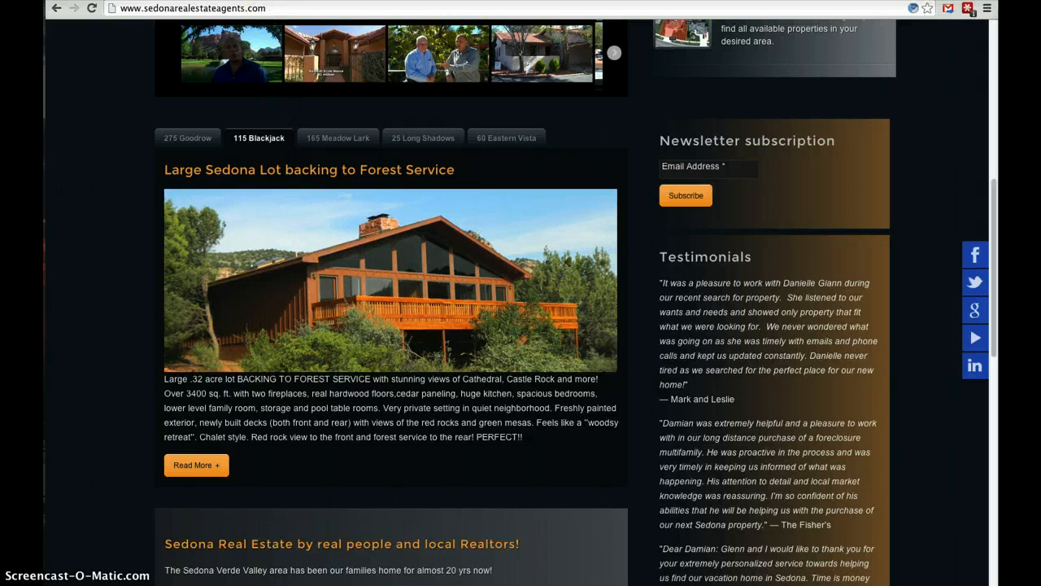
{"action": "key", "text": "ctrl+Tab"}
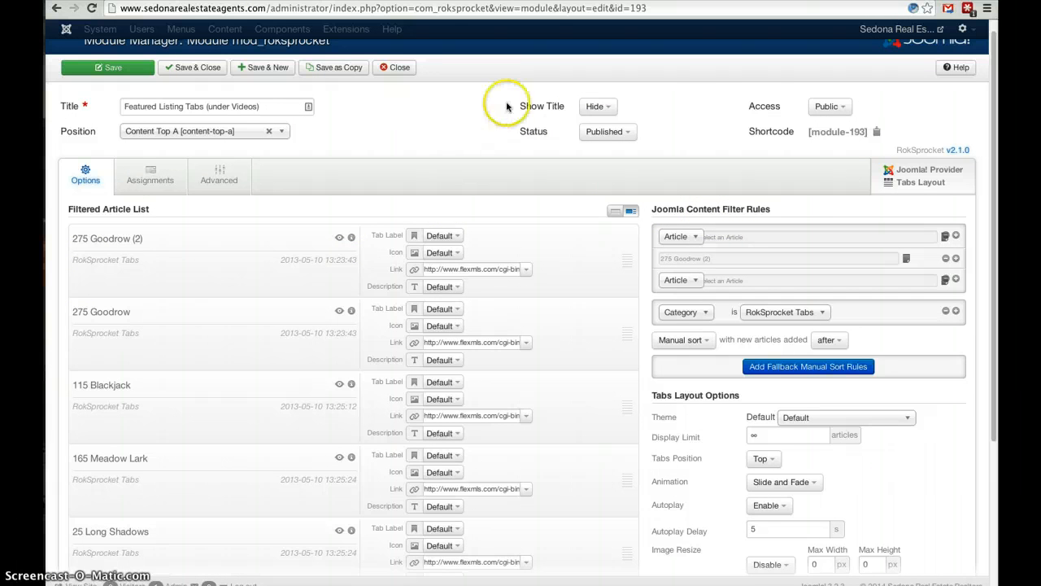
{"action": "left_click", "coordinate": [396, 69]}
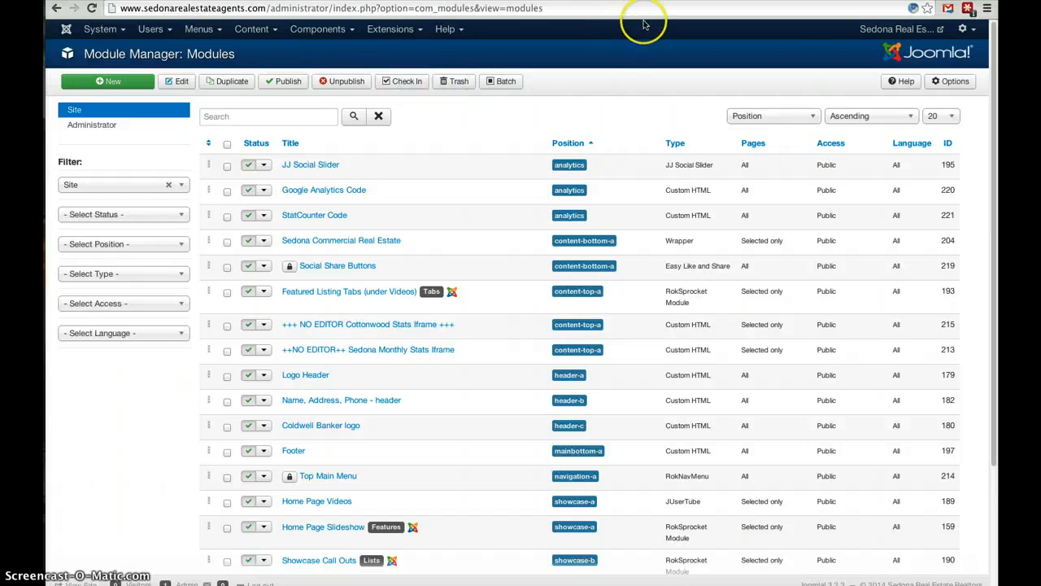
Reopen the Featured Listing Tabs (under Videos) module to review its article list, and close it.
{"action": "left_click", "coordinate": [342, 293]}
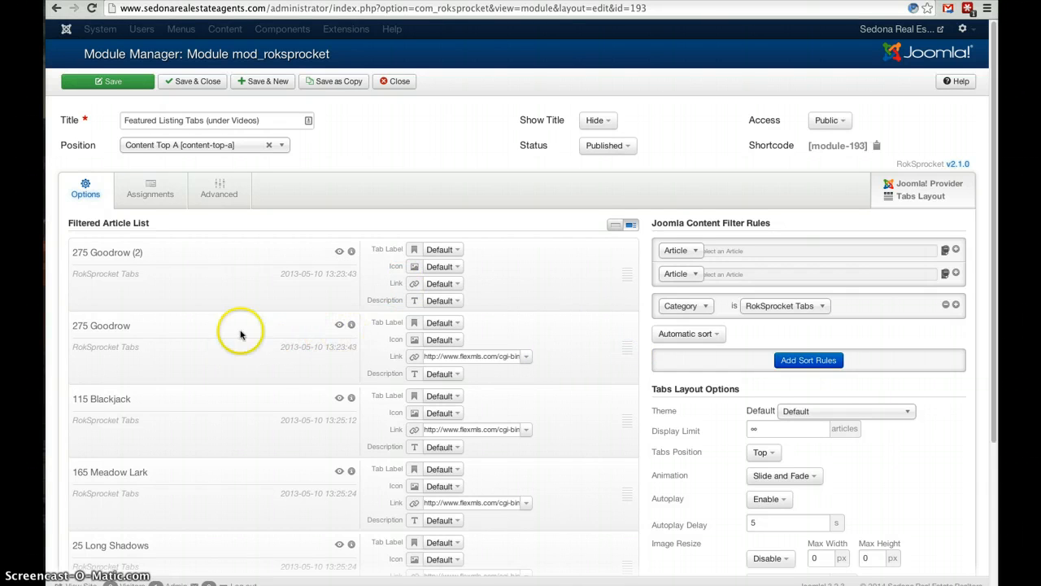
{"action": "left_click", "coordinate": [142, 327]}
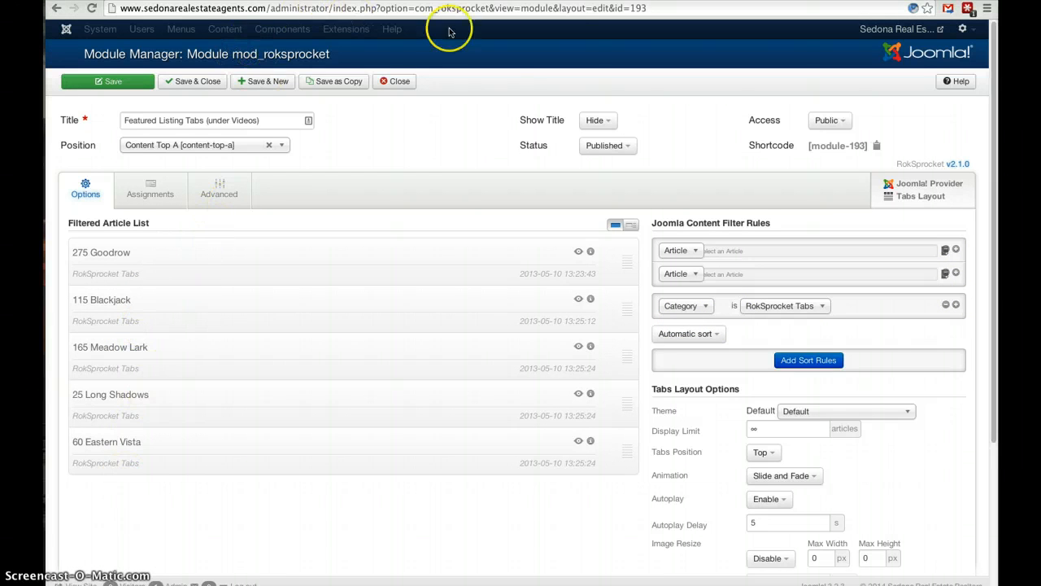
{"action": "left_click", "coordinate": [390, 82]}
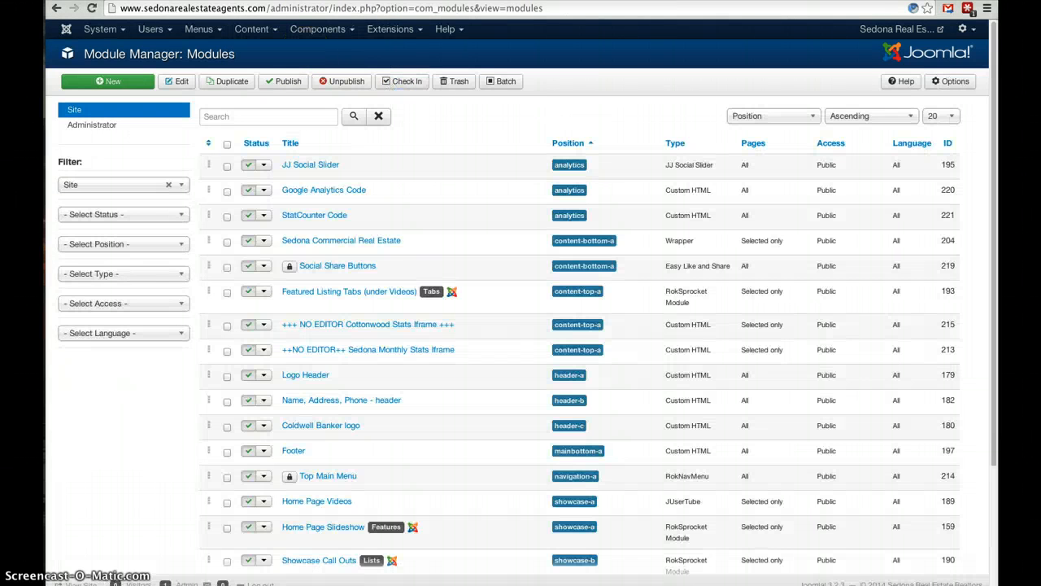
{"action": "left_click", "coordinate": [246, 31]}
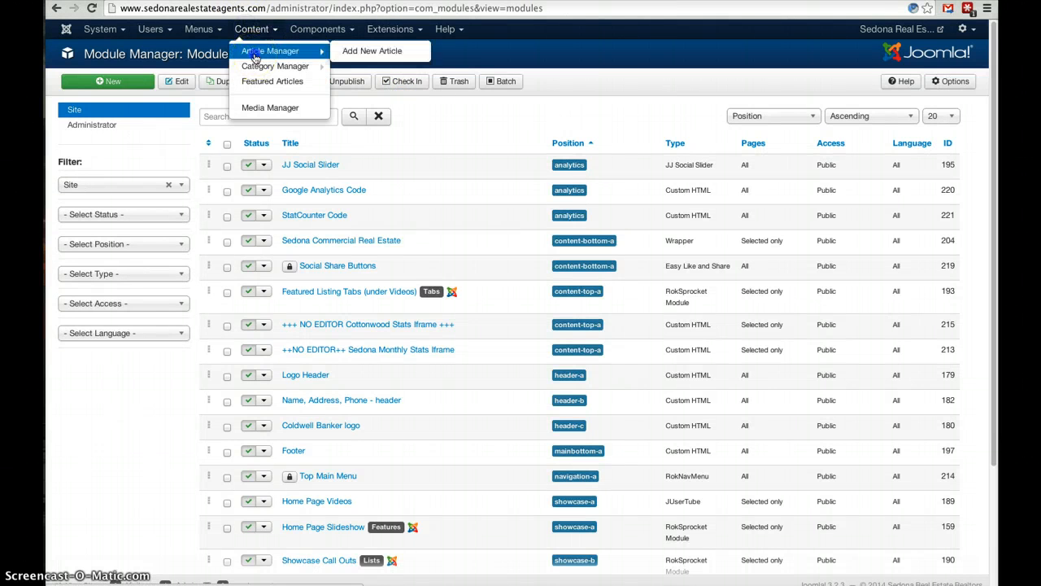
{"action": "left_click", "coordinate": [254, 54]}
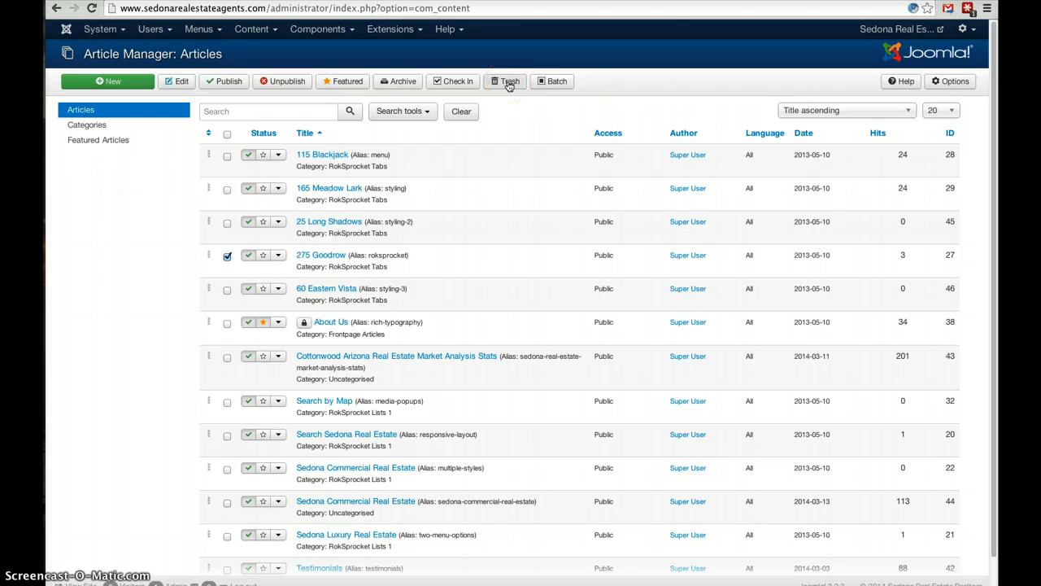
{"action": "left_click", "coordinate": [228, 259]}
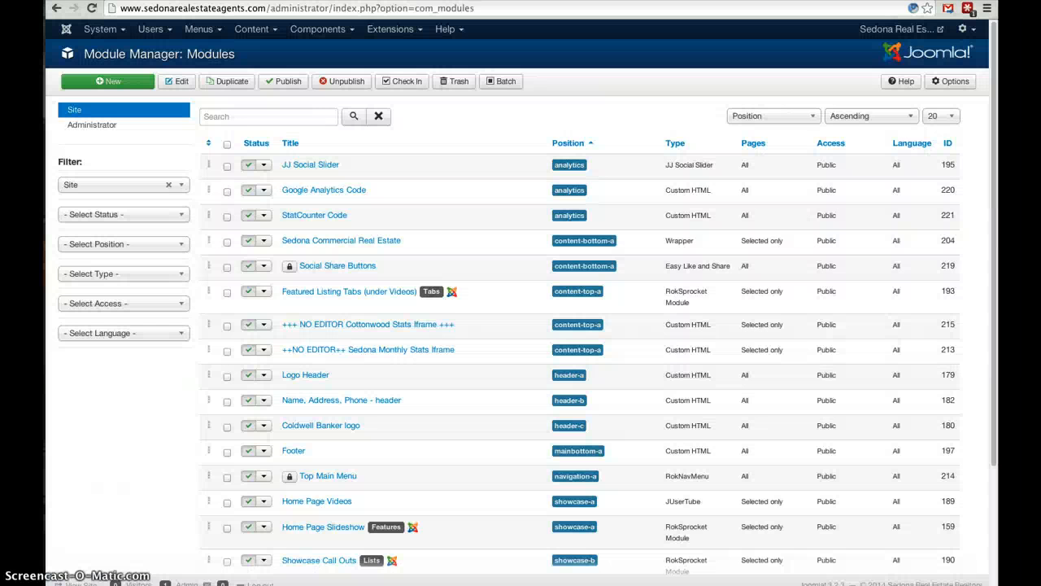
Search the site modules for "testim" and open the Testimonials module for editing.
{"action": "left_click", "coordinate": [387, 31]}
{"action": "left_click", "coordinate": [402, 79]}
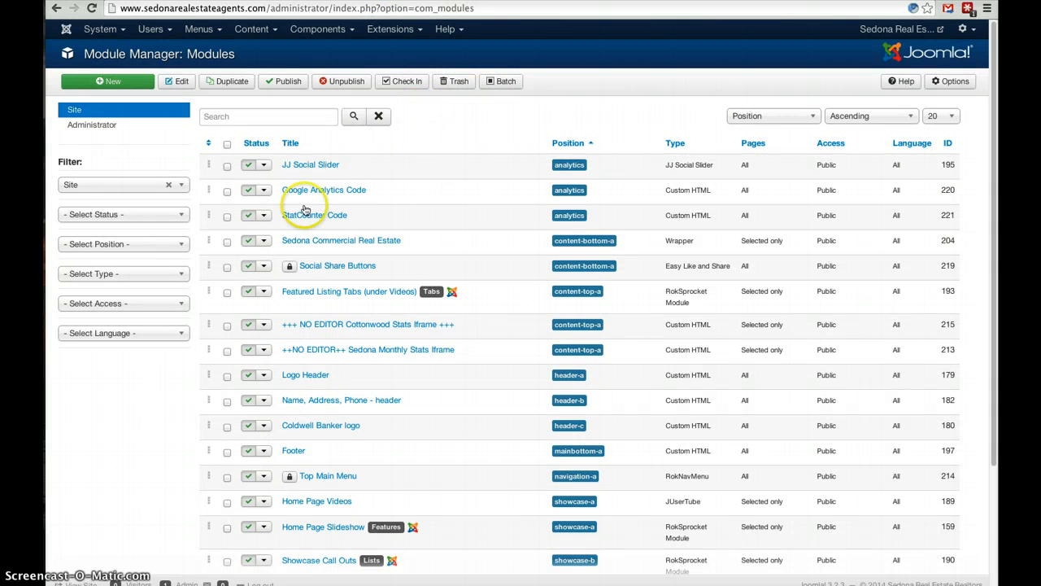
{"action": "left_click", "coordinate": [231, 119]}
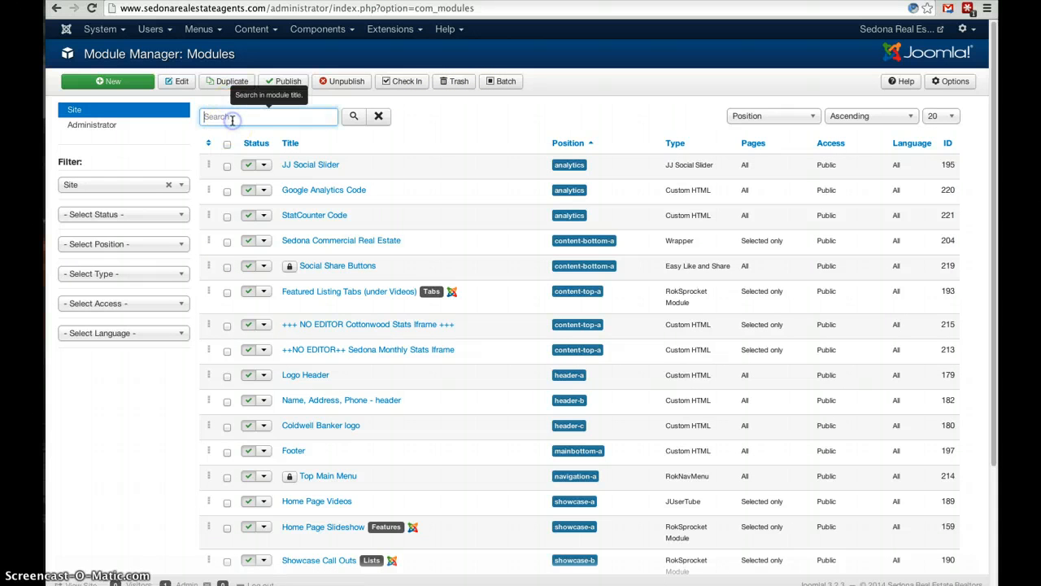
{"action": "type", "text": "testim"}
{"action": "key", "text": "Return"}
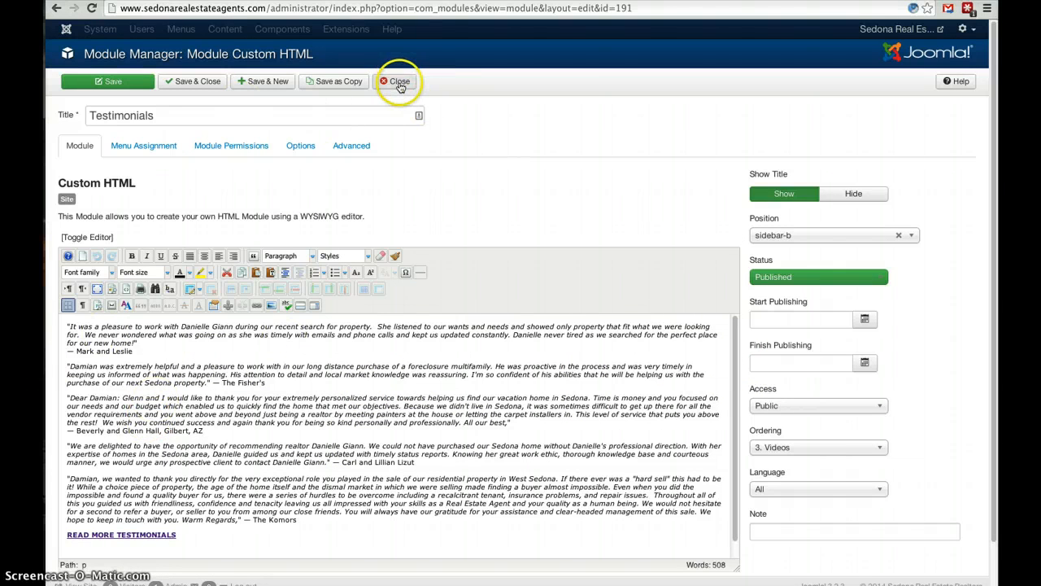
Format the second testimonial's quotation in italics, and save and close the Testimonials module.
{"action": "left_click", "coordinate": [205, 382]}
{"action": "left_click_drag", "start_coordinate": [205, 382], "coordinate": [65, 367]}
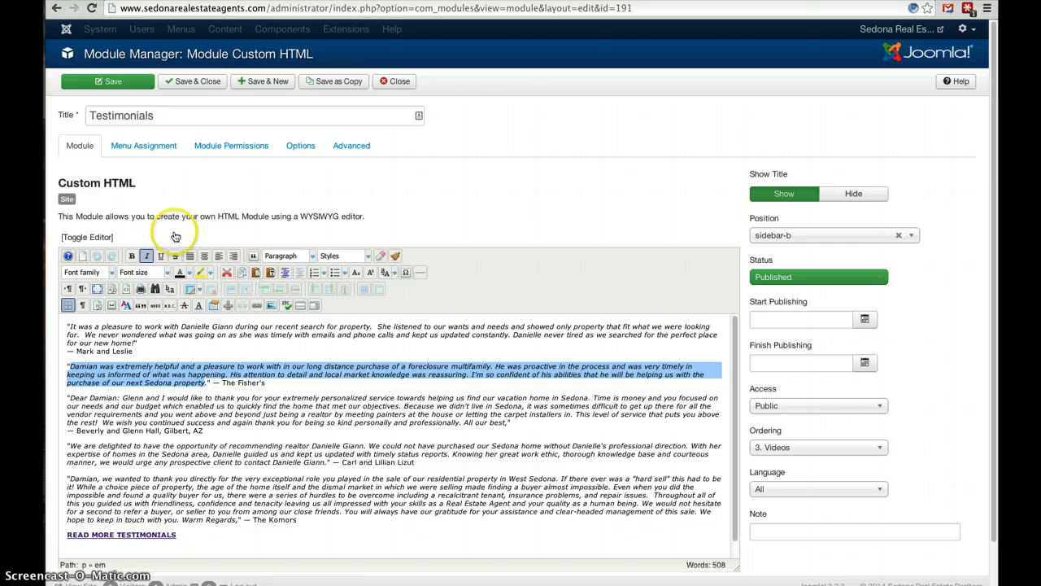
{"action": "left_click", "coordinate": [147, 256]}
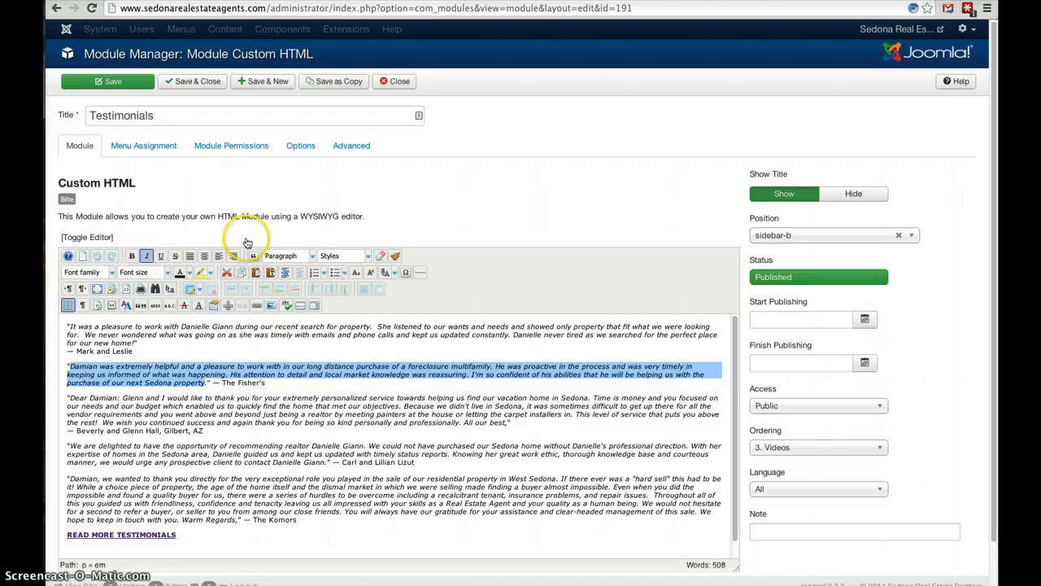
{"action": "left_click", "coordinate": [183, 83]}
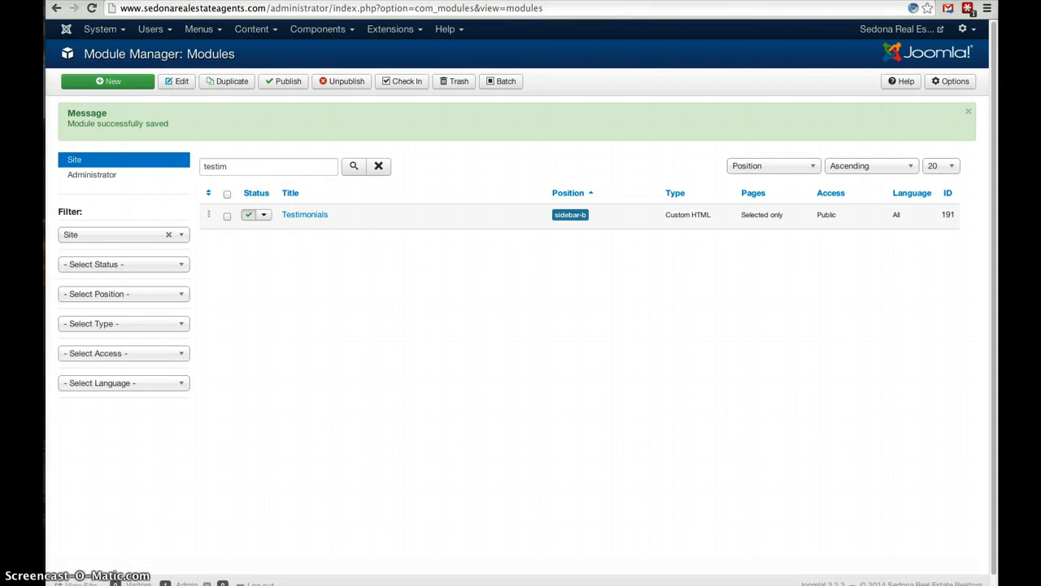
Search the Article Manager for "testimonia" and open the Testimonials article for editing.
{"action": "left_click", "coordinate": [255, 29]}
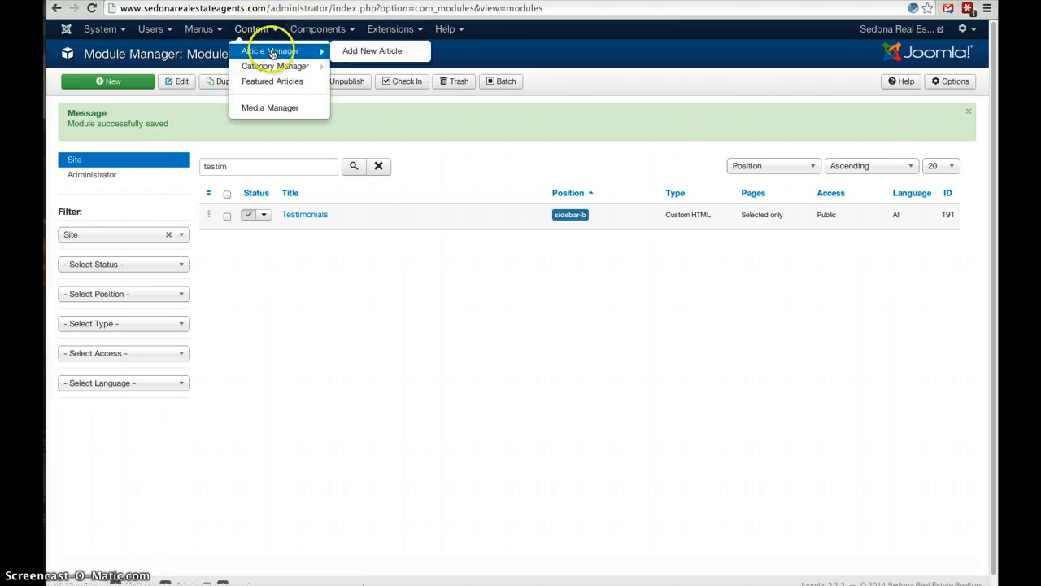
{"action": "left_click", "coordinate": [273, 52]}
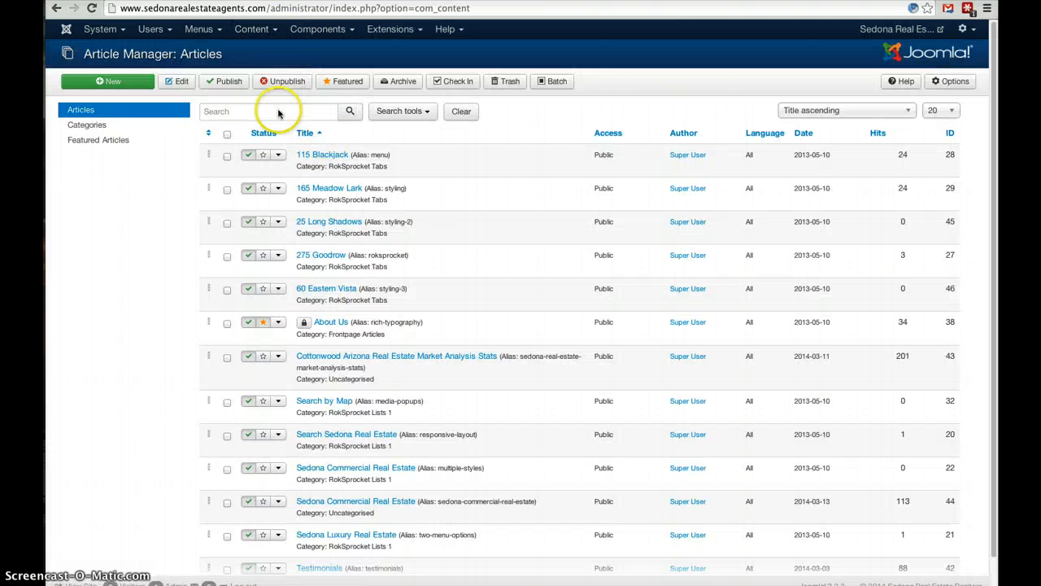
{"action": "left_click", "coordinate": [283, 111]}
{"action": "type", "text": "testimo"}
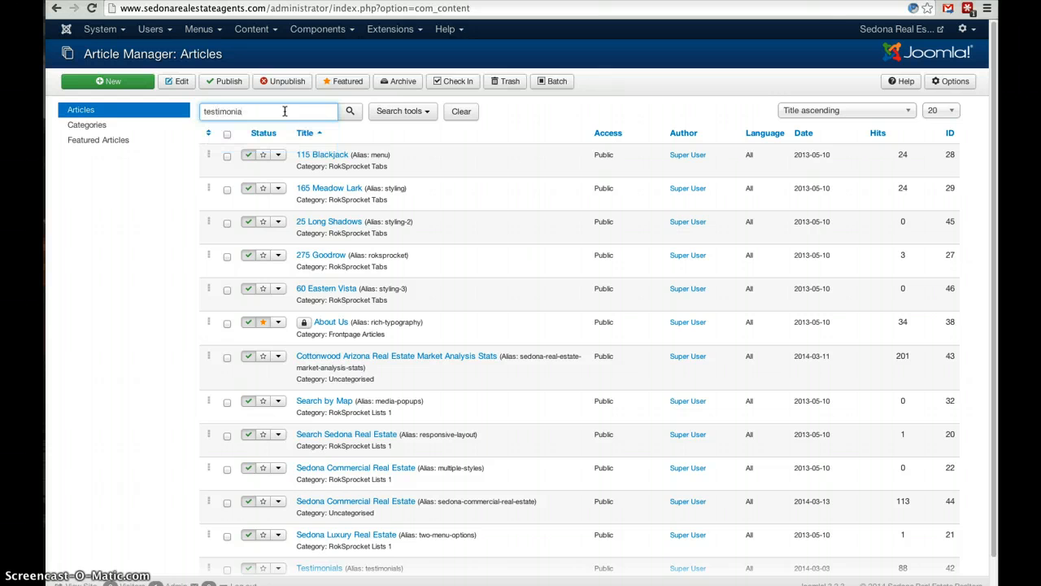
{"action": "type", "text": "nia"}
{"action": "key", "text": "Return"}
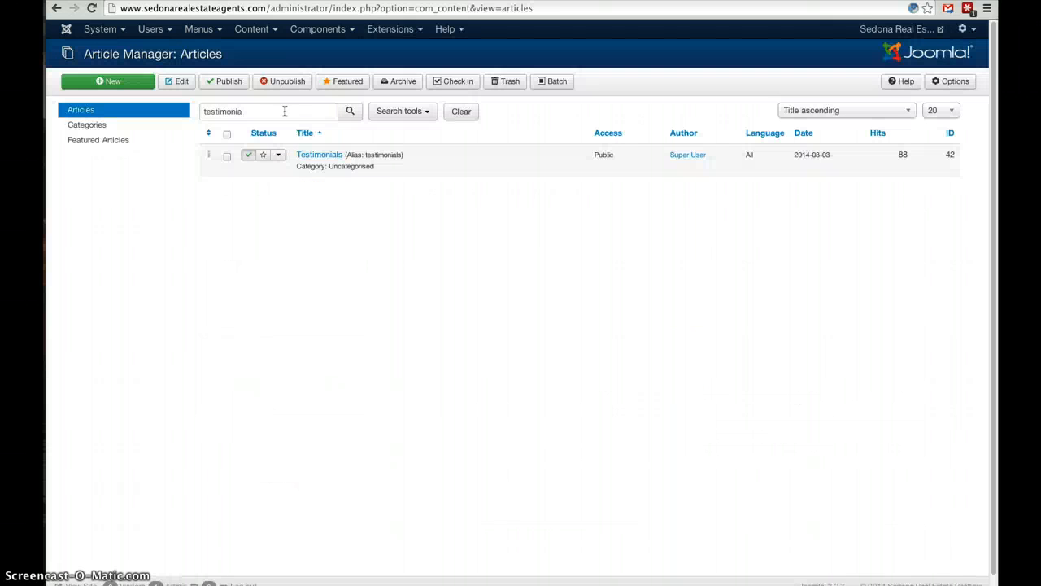
{"action": "left_click", "coordinate": [319, 157]}
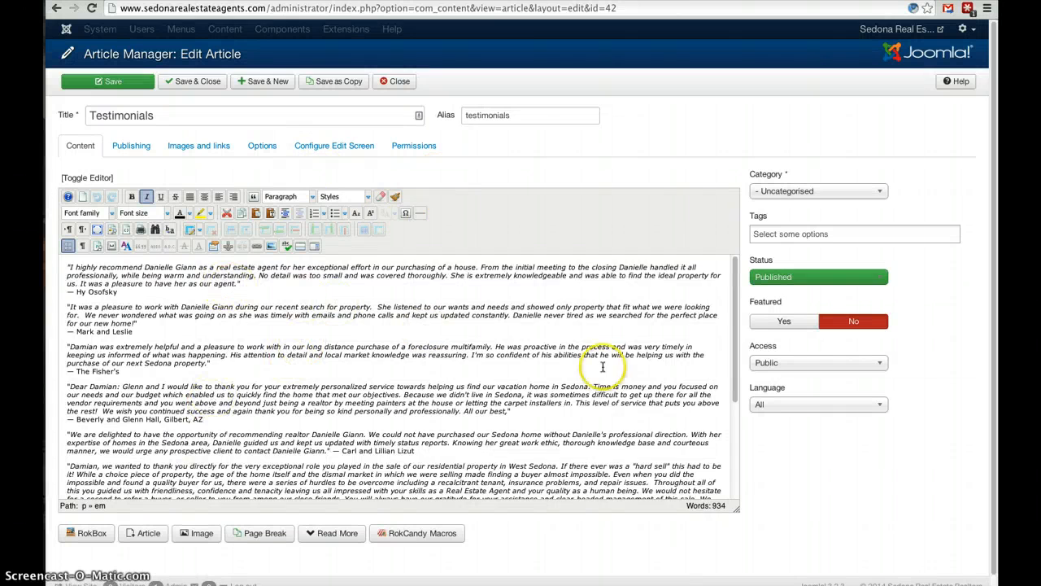
Look through the quotations in the Testimonials article and close it without making changes.
{"action": "left_click_drag", "start_coordinate": [738, 325], "coordinate": [720, 480]}
{"action": "scroll", "coordinate": [651, 366], "scroll_direction": "up", "scroll_amount": 5}
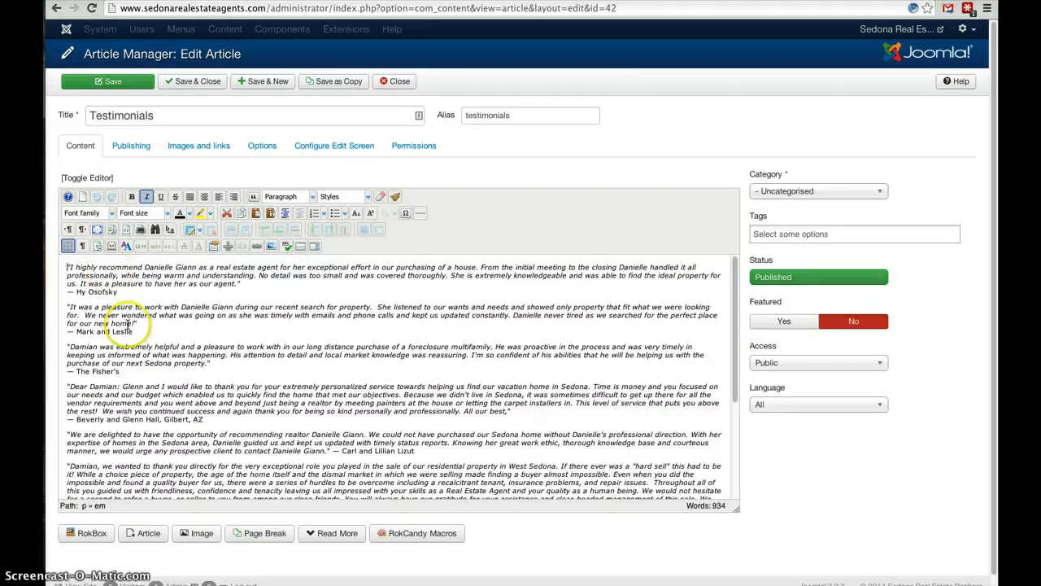
{"action": "left_click", "coordinate": [400, 83]}
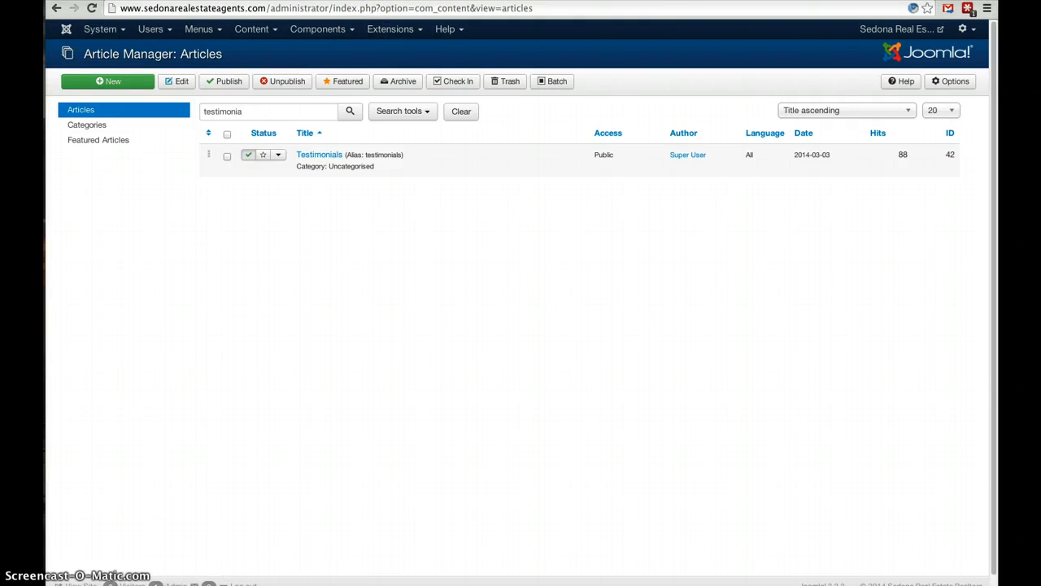
Switch to the public site's home page and open the Sedona Real Estate Market Stats page under Market Analysis.
{"action": "left_click", "coordinate": [584, 1]}
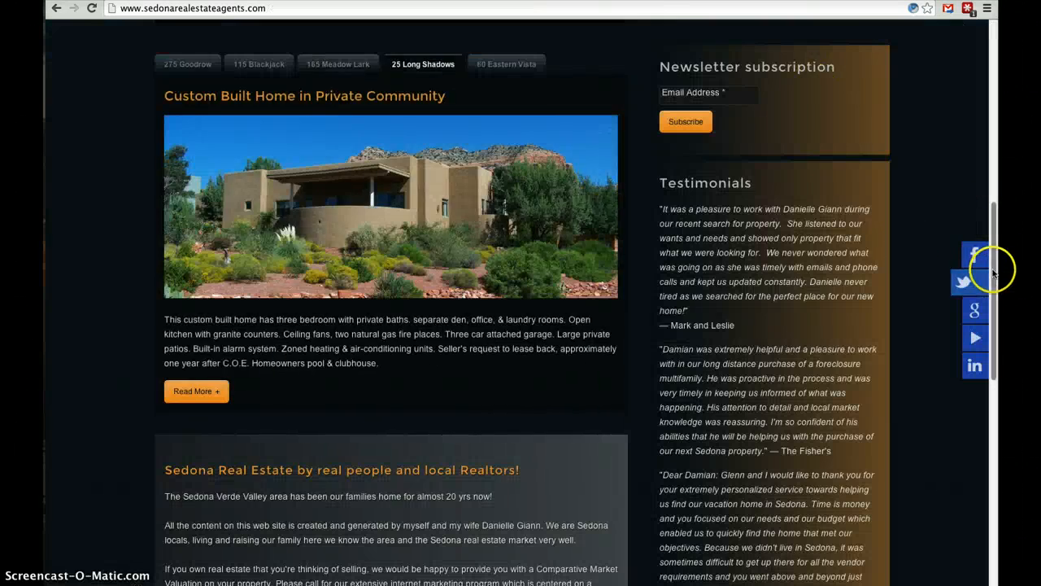
{"action": "left_click_drag", "start_coordinate": [996, 268], "coordinate": [894, 122]}
{"action": "scroll", "coordinate": [895, 122], "scroll_direction": "up", "scroll_amount": 3}
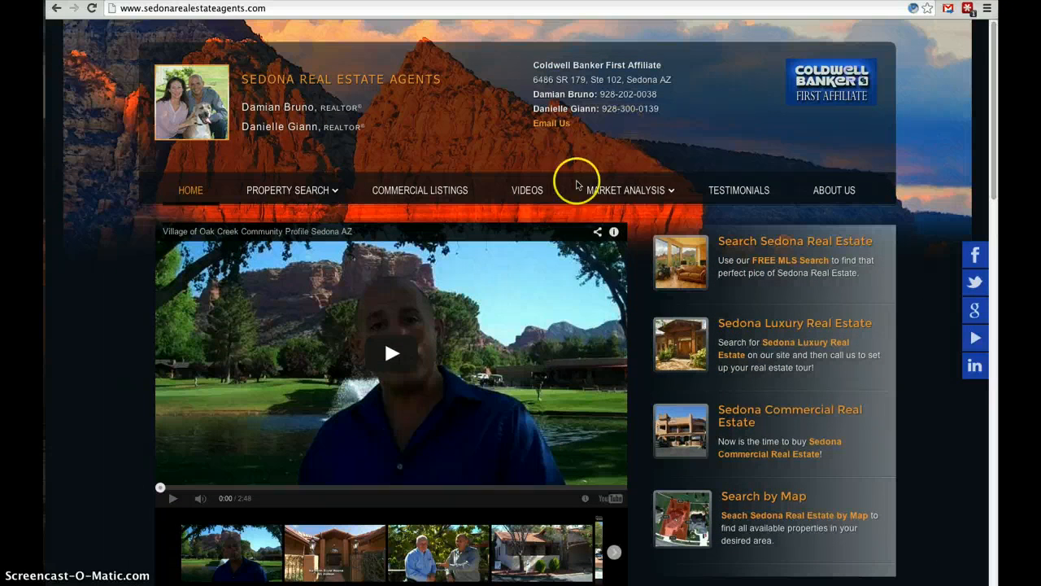
{"action": "mouse_move", "coordinate": [610, 195]}
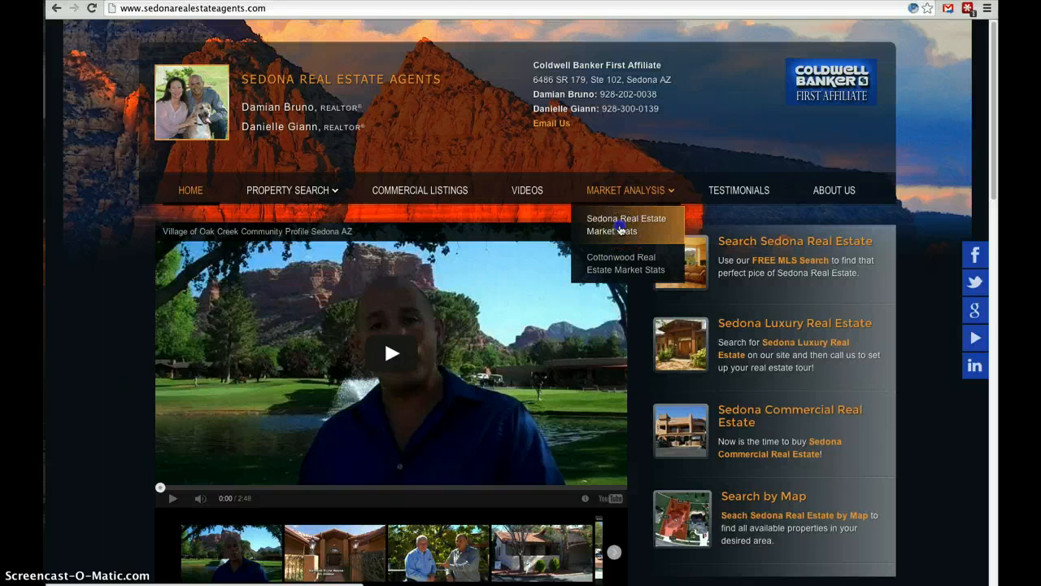
{"action": "left_click", "coordinate": [620, 229]}
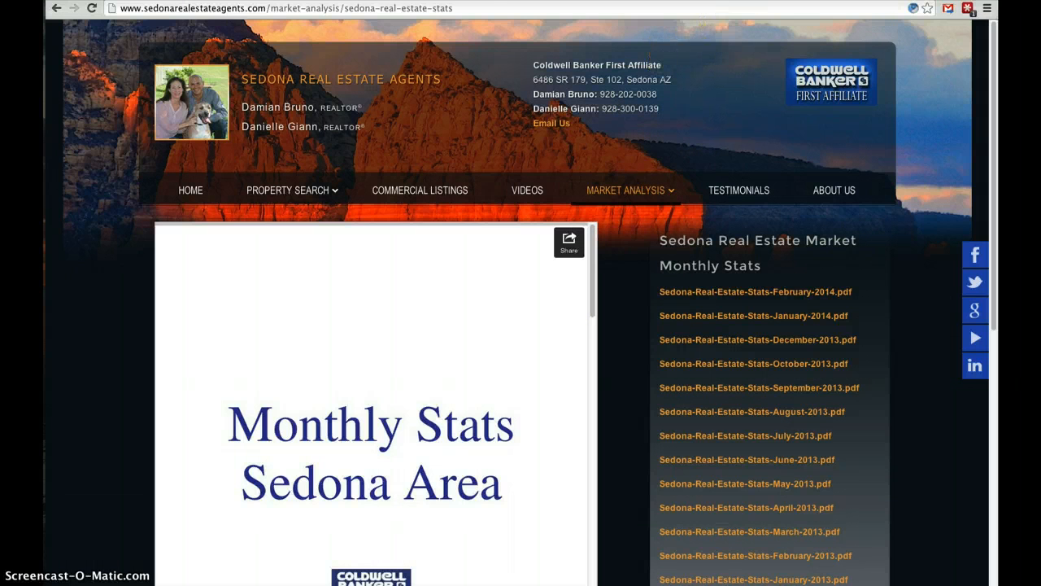
Switch to SlideShare and copy the embed code of the Sedona Stats Report for November.
{"action": "left_click", "coordinate": [750, 1]}
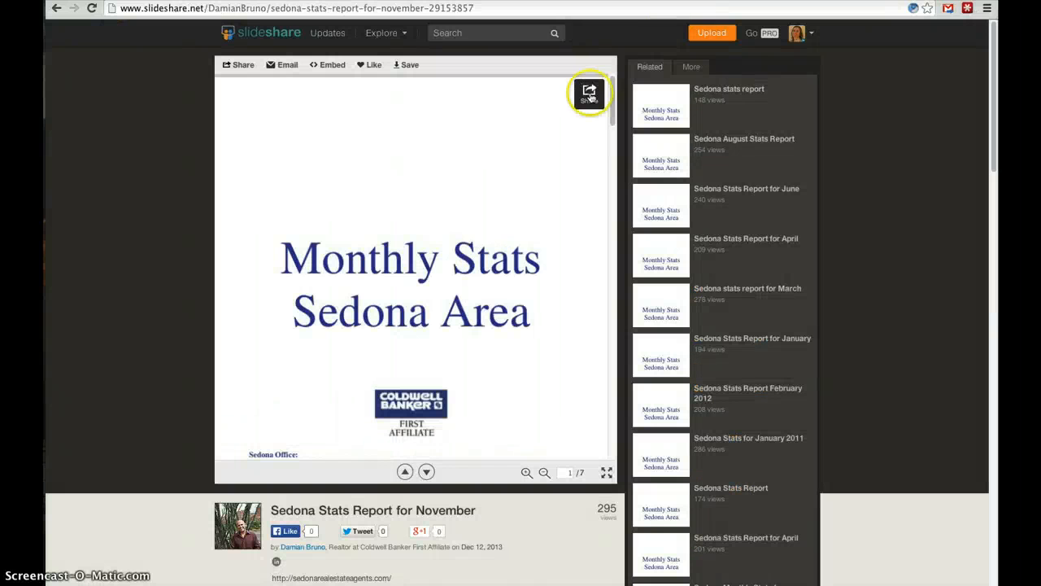
{"action": "left_click", "coordinate": [331, 67]}
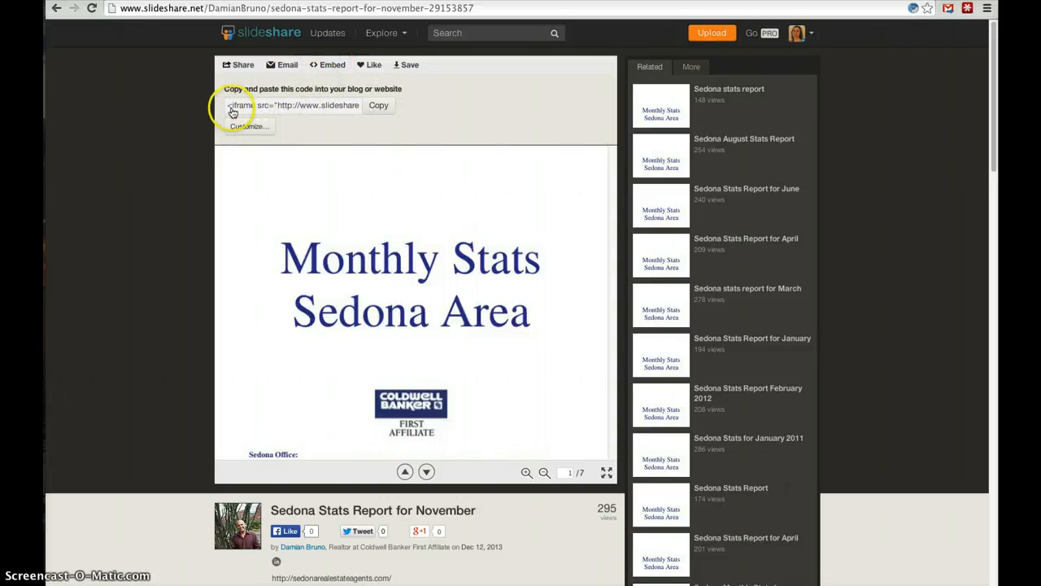
{"action": "left_click", "coordinate": [376, 107]}
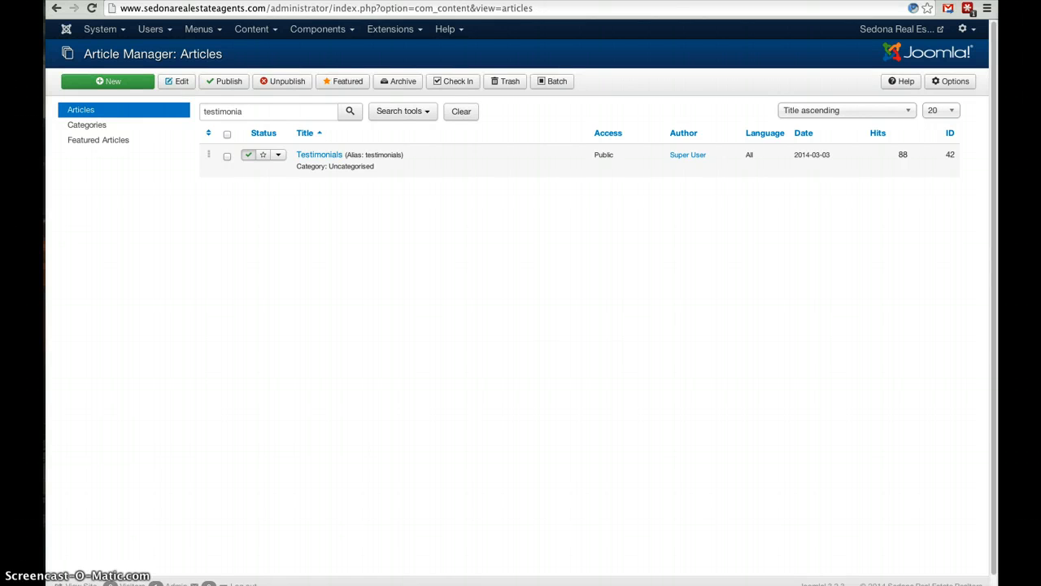
Switch to the untitled text document, make it plain text, and paste the SlideShare embed code into it.
{"action": "key", "text": "super+Tab"}
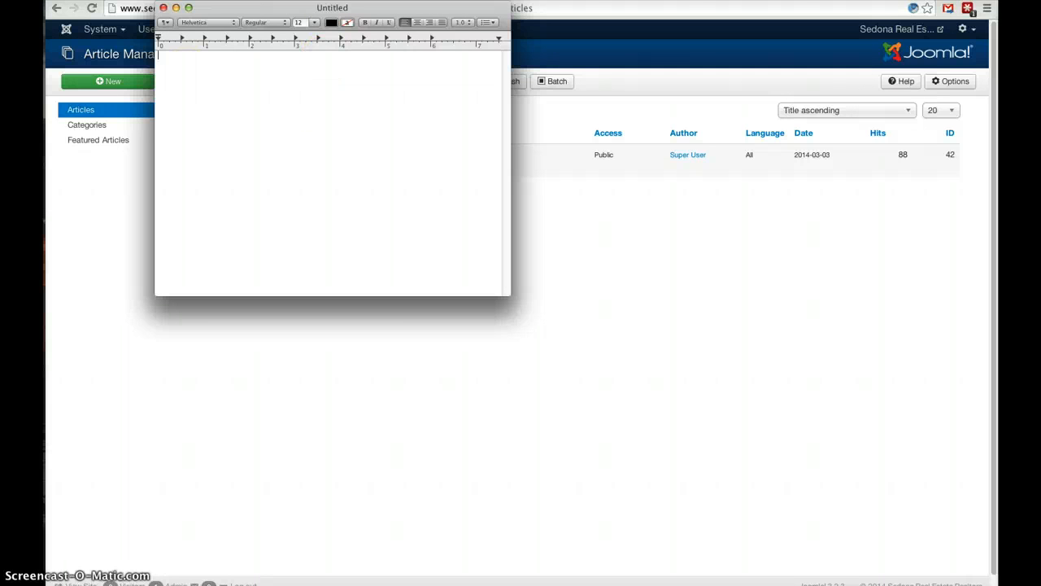
{"action": "left_click", "coordinate": [193, 7]}
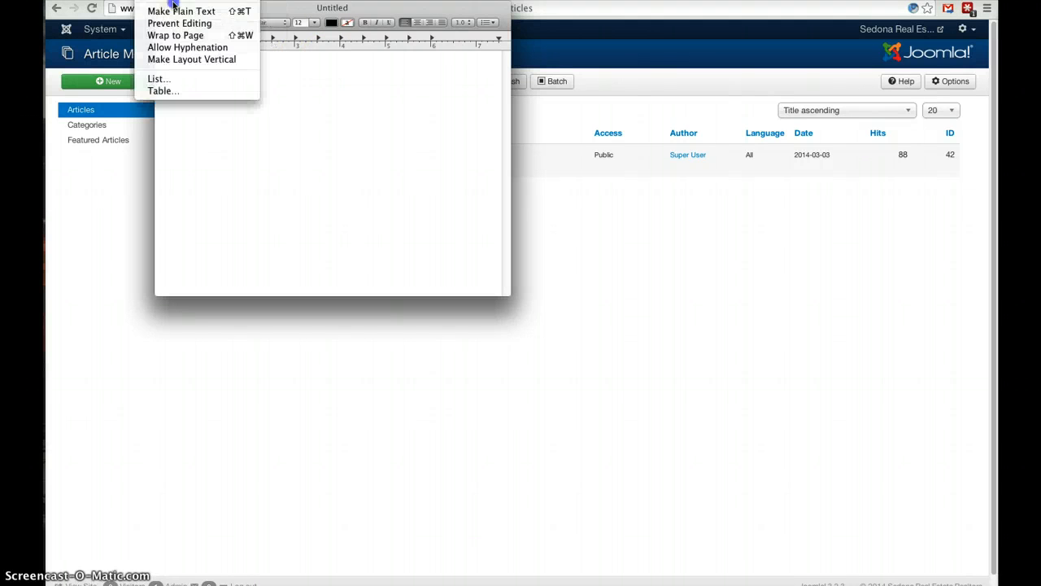
{"action": "left_click", "coordinate": [193, 11]}
{"action": "type", "text": "<iframe src=\"http://www.slideshare.net/slideshow/embed_code/29153857\" width=\"479\" height=\"511\" frameborder=\"0\" marginwidth=\"0\" marginheight=\"0\" scrolling=\"no\" style=\"border:1px solid #CCC; border-width:1px 1px 0; margin-bottom:5px; max-width: 100%;\" allowfullscreen> </iframe> <div style=\"margin-bottom:5px\"> <strong> <a href=\"https://www.slideshare.net/DamianBruno/sedona-stats-report-for-november-29153857\" title=\"Sedona Stats Report for November\" target=\"_blank\">Sedona Stats Report for November</a> </strong> from <strong><a href=\"http://www.slideshare.net/DamianBruno\" target=\"_blank\">Damian Bruno</a></strong> </div>"}
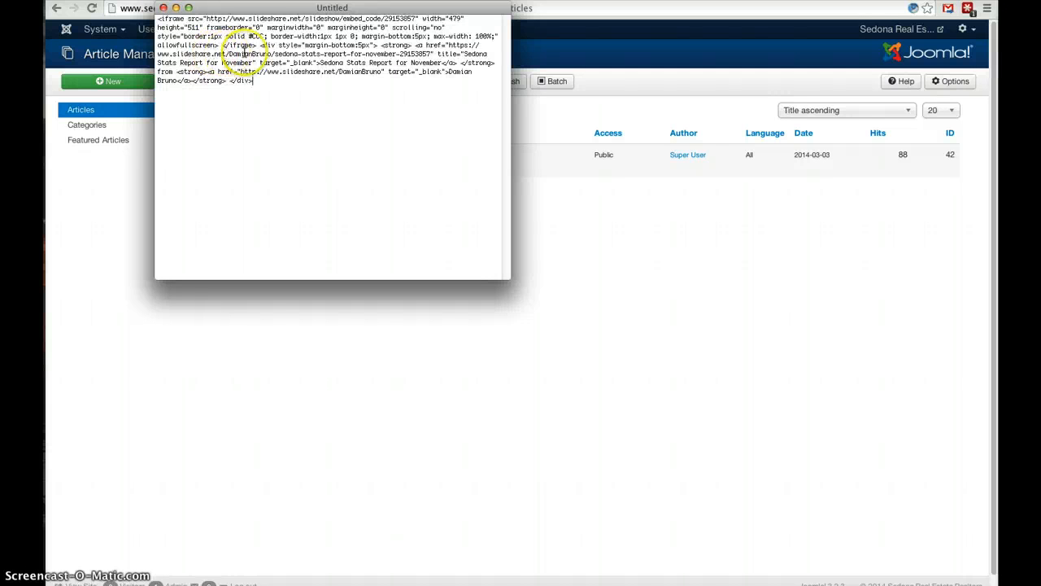
Examine the width and height values in the pasted iframe code, and move the text window aside.
{"action": "left_click", "coordinate": [448, 18]}
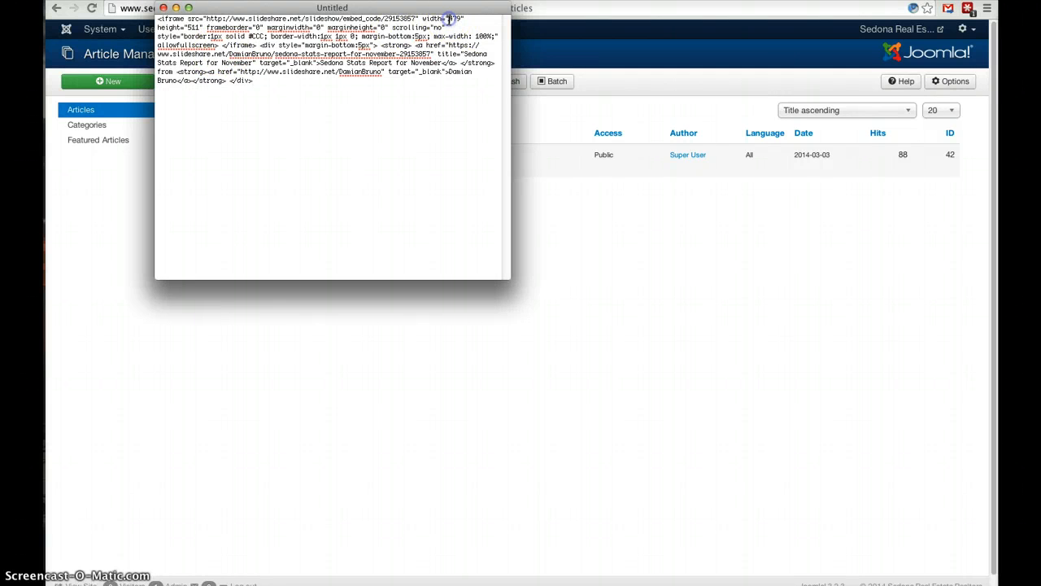
{"action": "double_click", "coordinate": [194, 27]}
{"action": "left_click_drag", "start_coordinate": [432, 11], "coordinate": [458, 46]}
{"action": "left_click", "coordinate": [470, 53]}
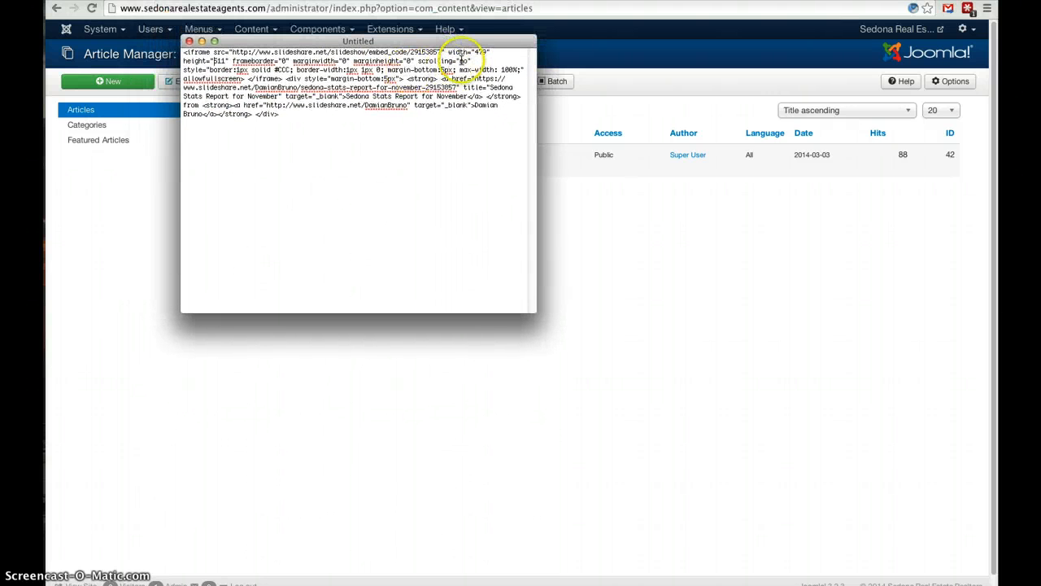
{"action": "left_click", "coordinate": [477, 52]}
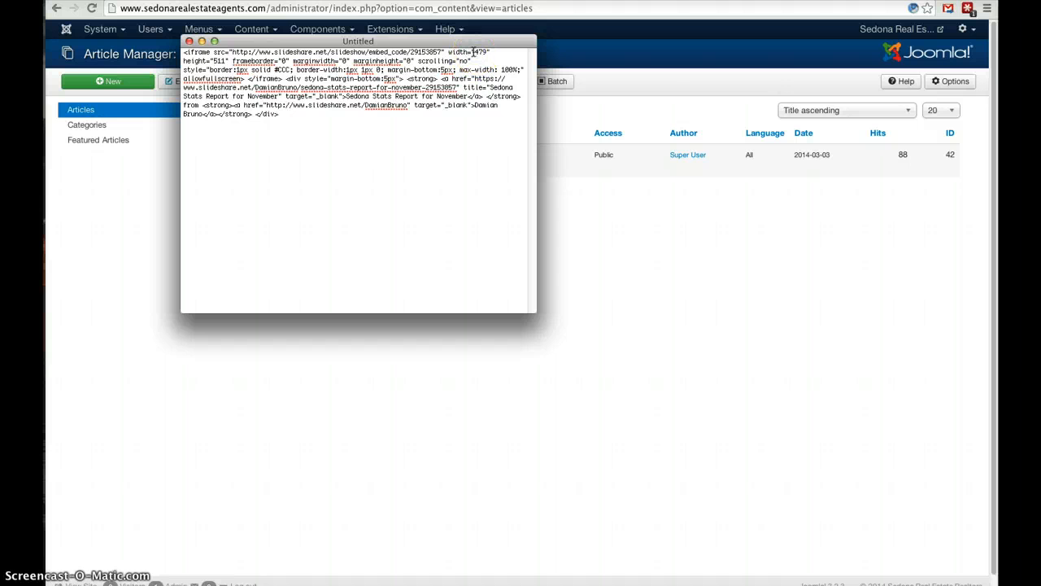
{"action": "left_click_drag", "start_coordinate": [480, 52], "coordinate": [481, 53]}
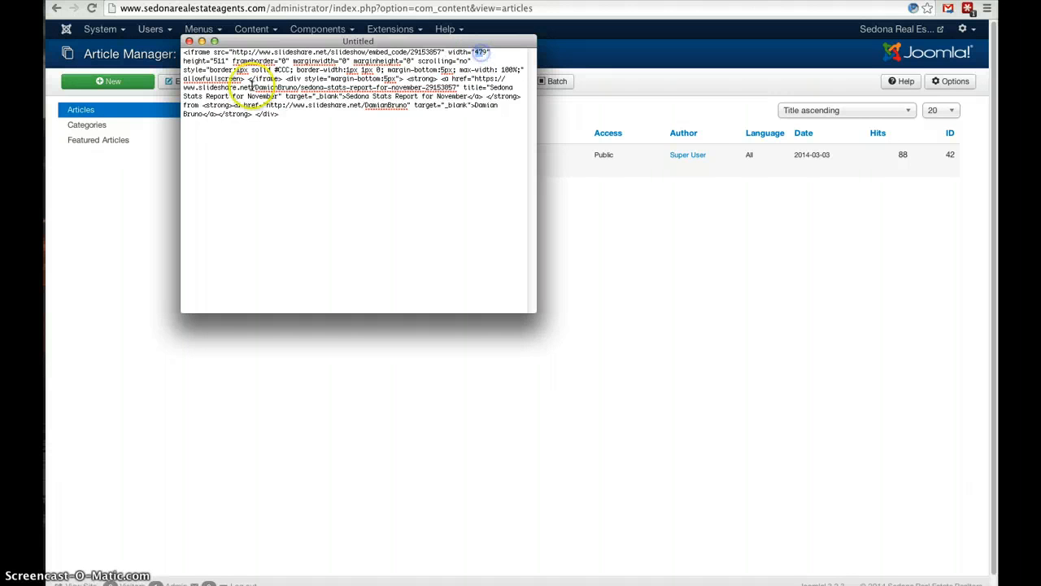
{"action": "left_click", "coordinate": [225, 69]}
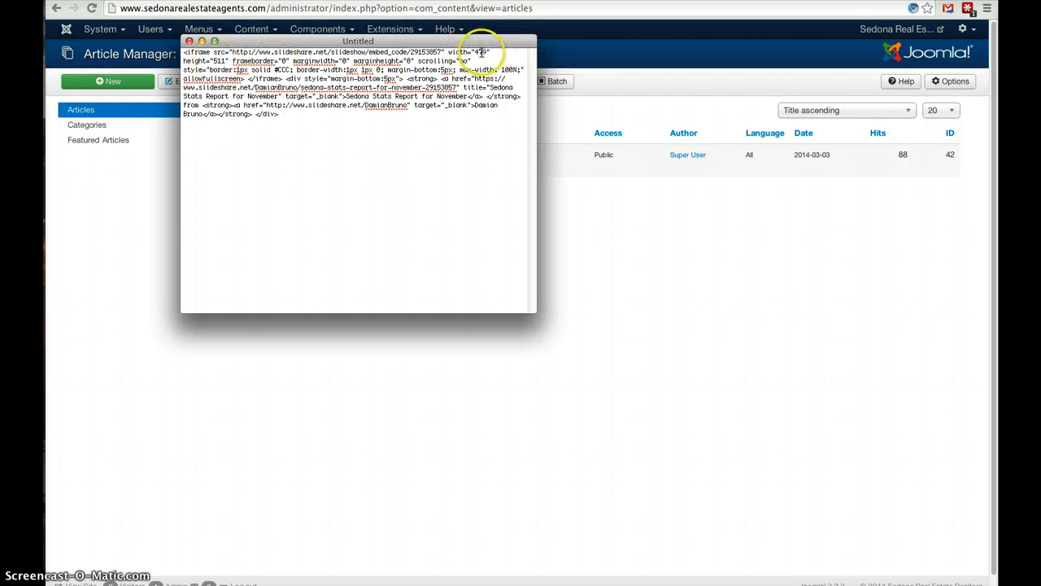
{"action": "left_click_drag", "start_coordinate": [475, 53], "coordinate": [487, 53]}
{"action": "left_click", "coordinate": [215, 61]}
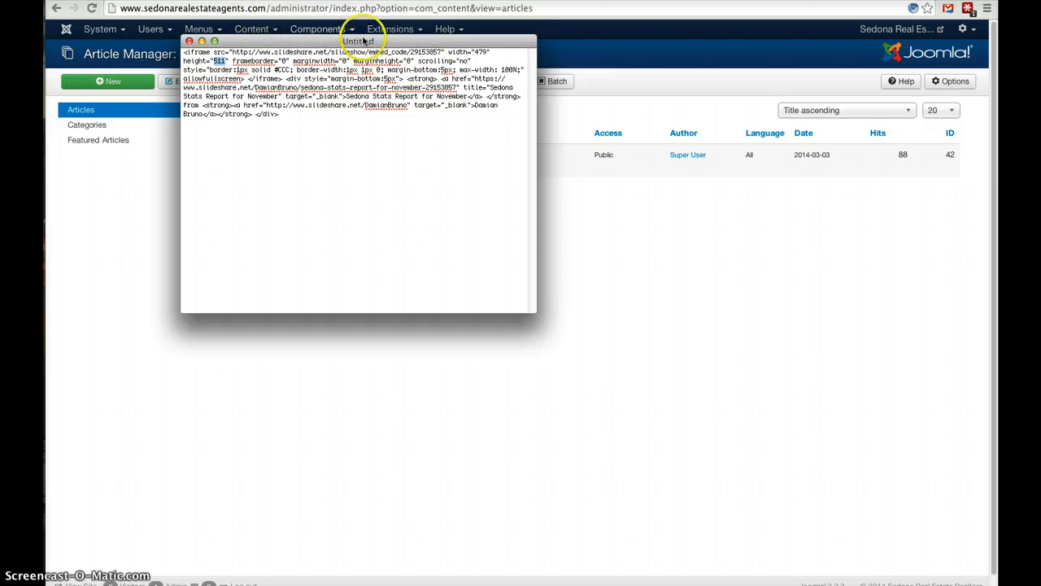
{"action": "left_click_drag", "start_coordinate": [360, 40], "coordinate": [1018, 238]}
Open the "+++ NO EDITOR Cottonwood Stats Iframe +++ (2)" module and toggle off the visual editor to edit its raw HTML.
{"action": "left_click", "coordinate": [699, 249]}
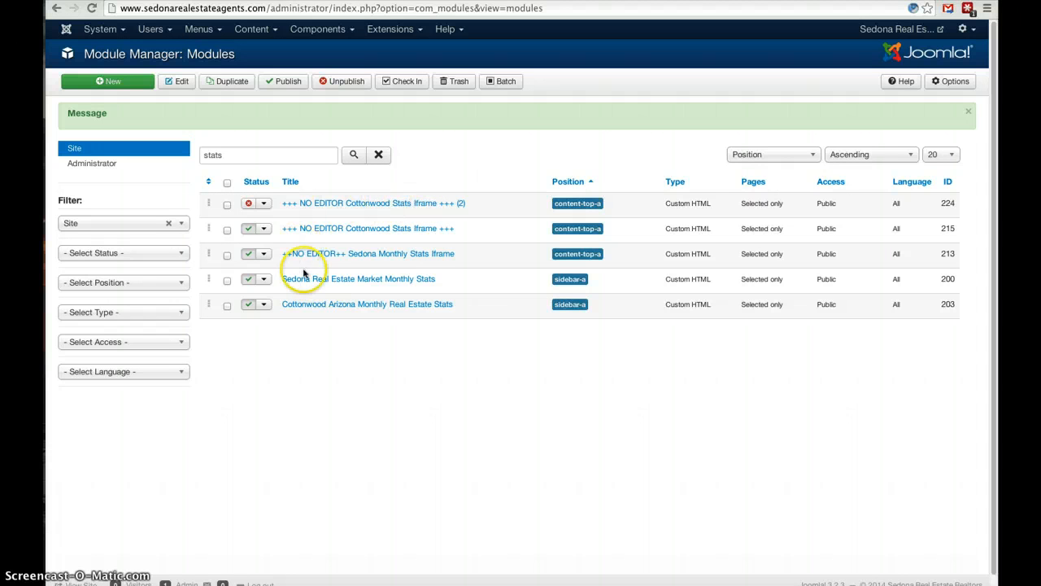
{"action": "left_click", "coordinate": [349, 205]}
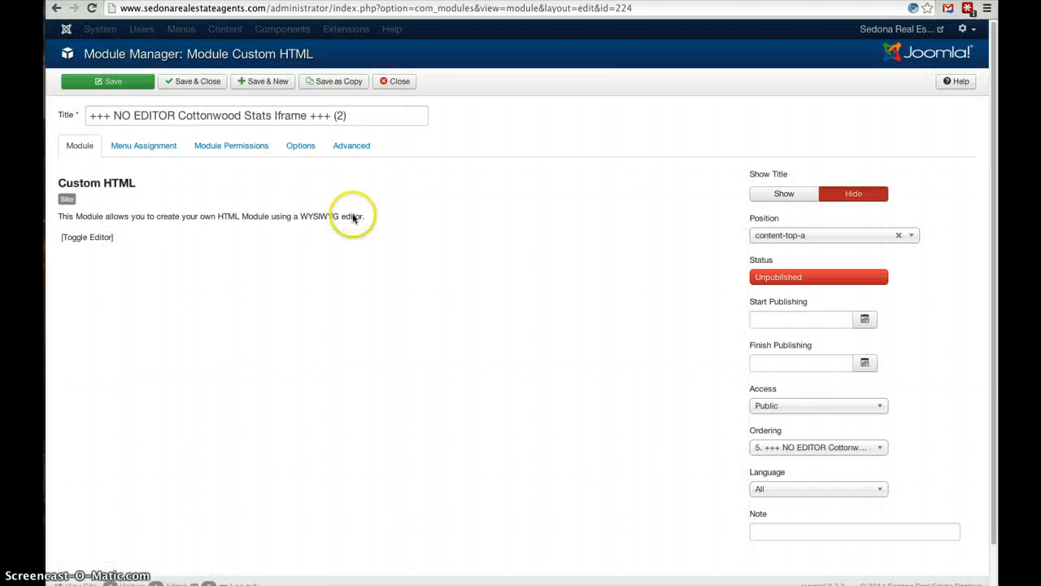
{"action": "left_click", "coordinate": [92, 239]}
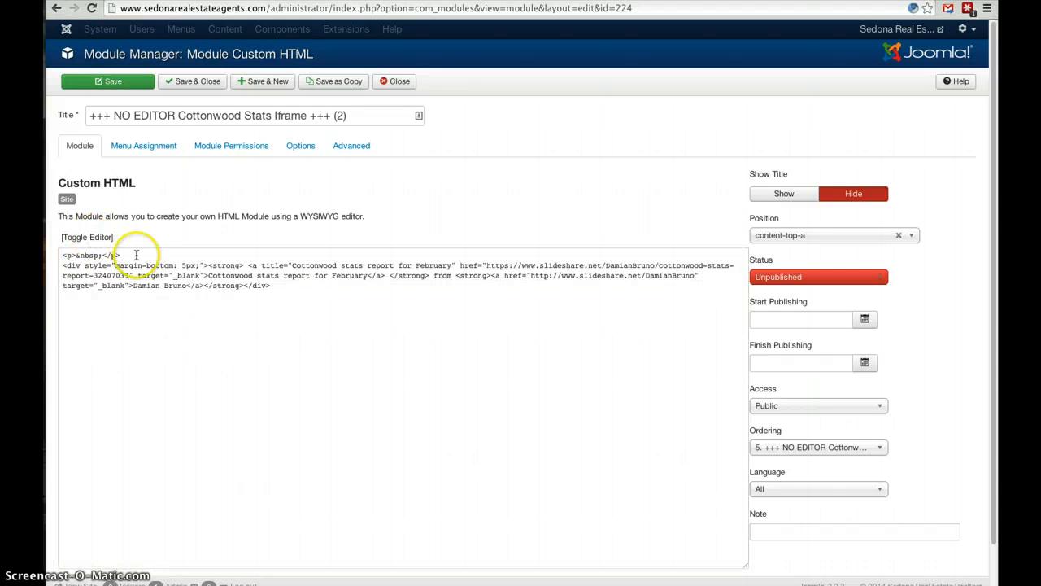
{"action": "left_click", "coordinate": [354, 305]}
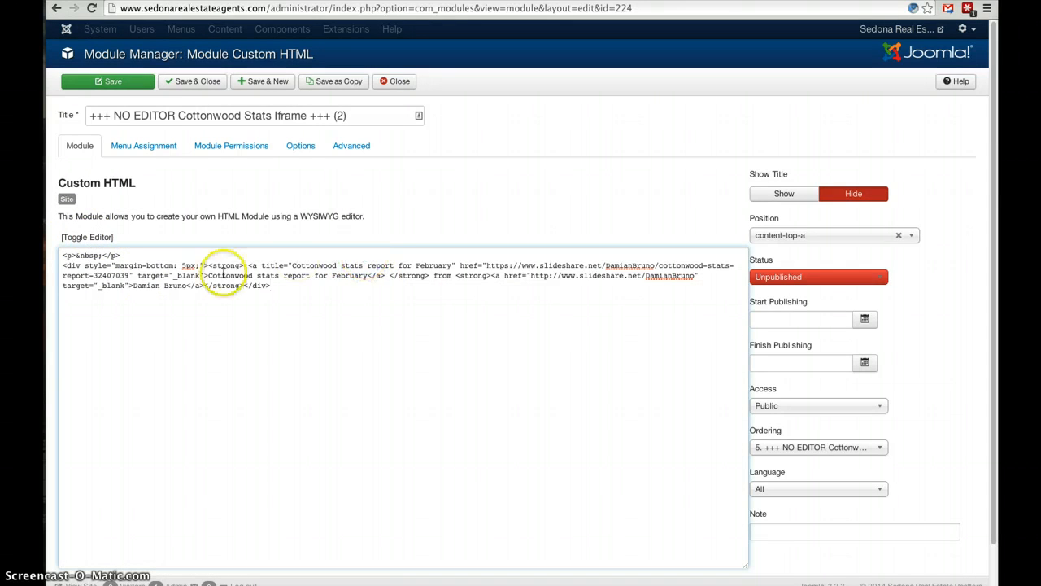
Bring the text document over the module page and copy the entire iframe embed code from it.
{"action": "left_click", "coordinate": [1005, 294]}
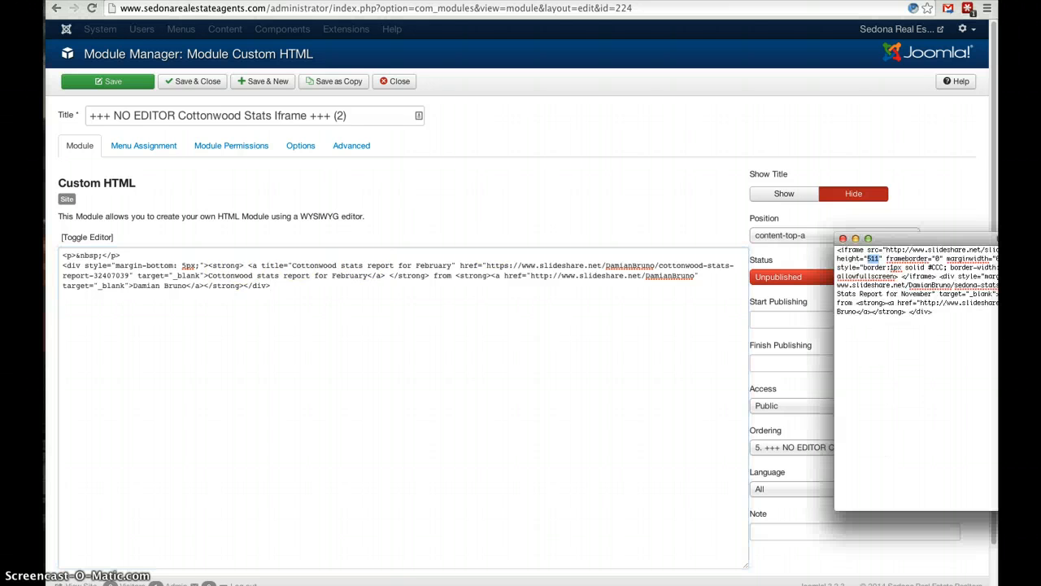
{"action": "left_click_drag", "start_coordinate": [953, 240], "coordinate": [204, 317]}
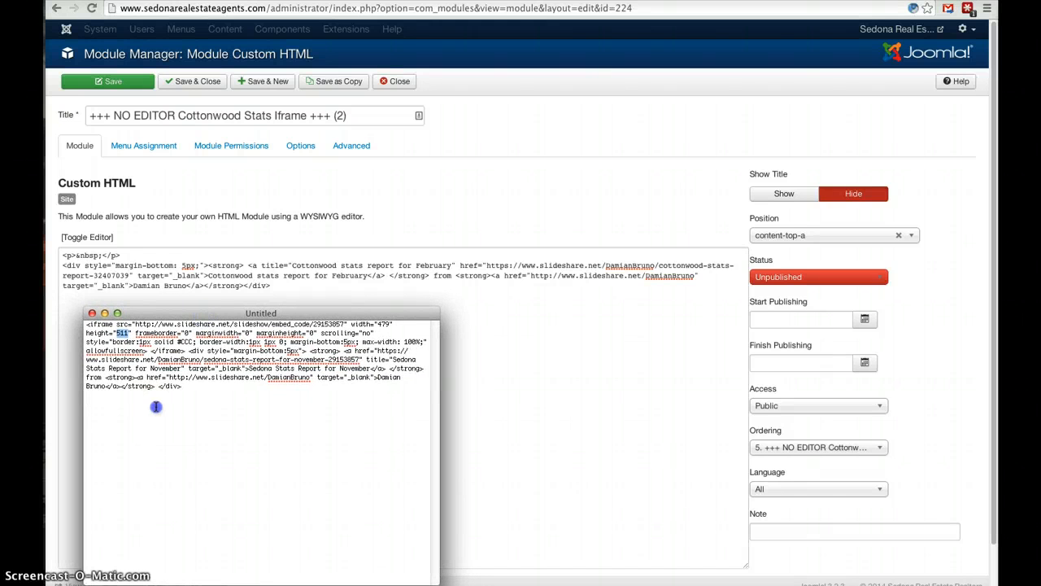
{"action": "left_click", "coordinate": [223, 387]}
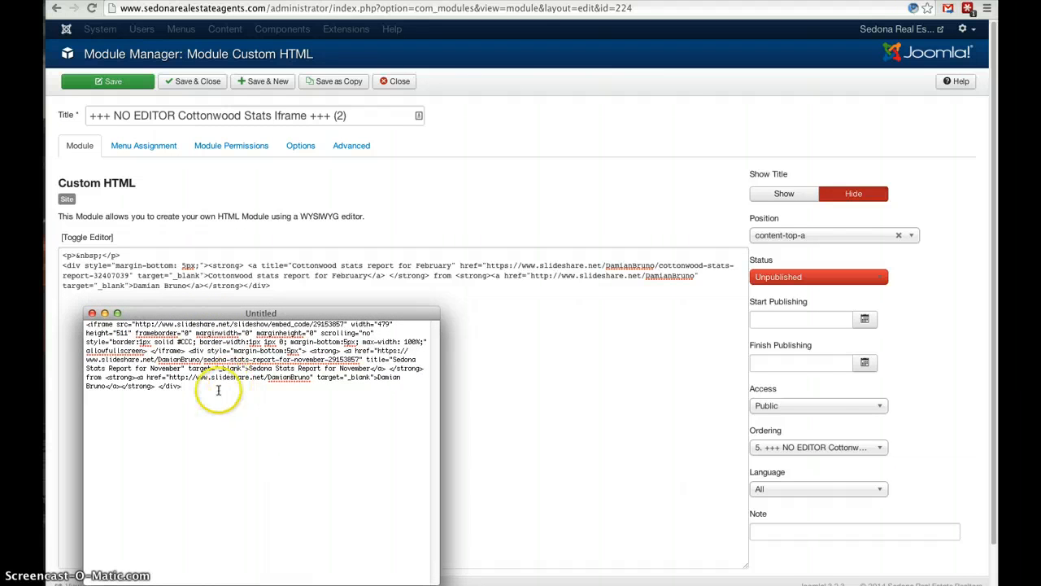
{"action": "left_click_drag", "start_coordinate": [223, 387], "coordinate": [115, 325]}
{"action": "key", "text": "ctrl+c"}
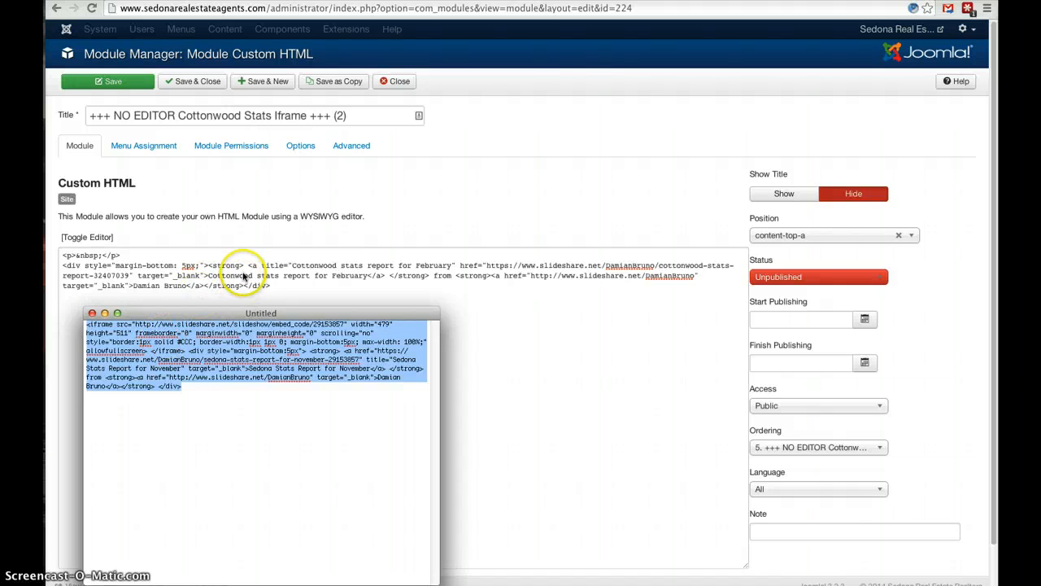
Replace all of the module's existing HTML with the copied embed code, and close the module without saving.
{"action": "left_click", "coordinate": [276, 283]}
{"action": "left_click_drag", "start_coordinate": [277, 283], "coordinate": [58, 267]}
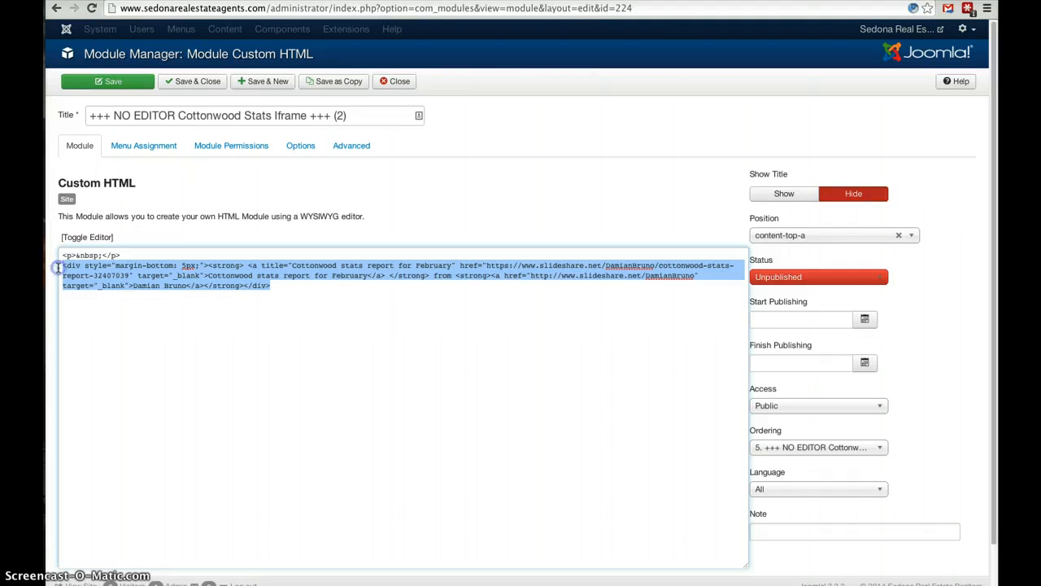
{"action": "left_click", "coordinate": [248, 286]}
{"action": "left_click_drag", "start_coordinate": [290, 294], "coordinate": [53, 247]}
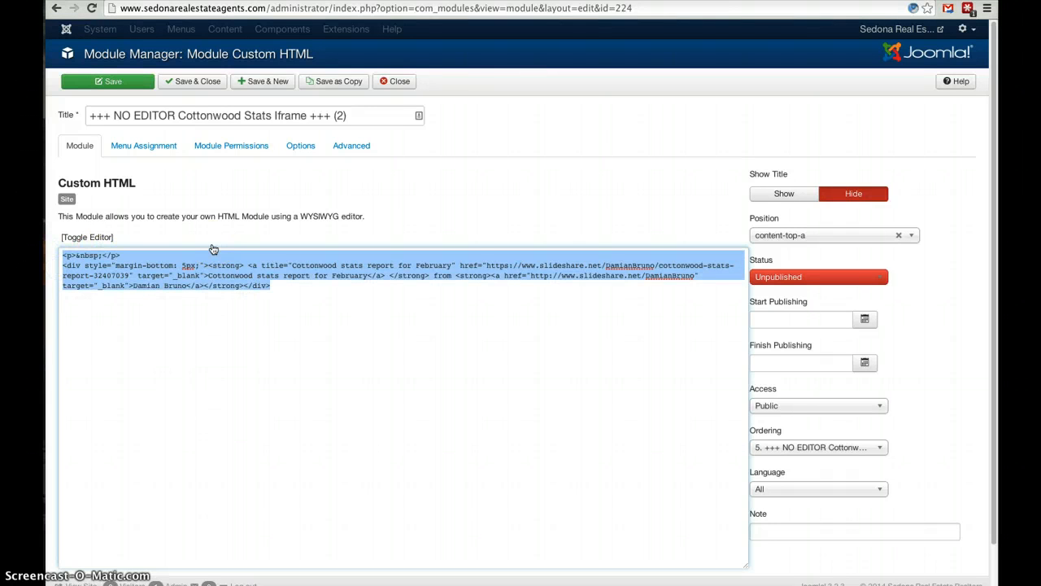
{"action": "key", "text": "ctrl+v"}
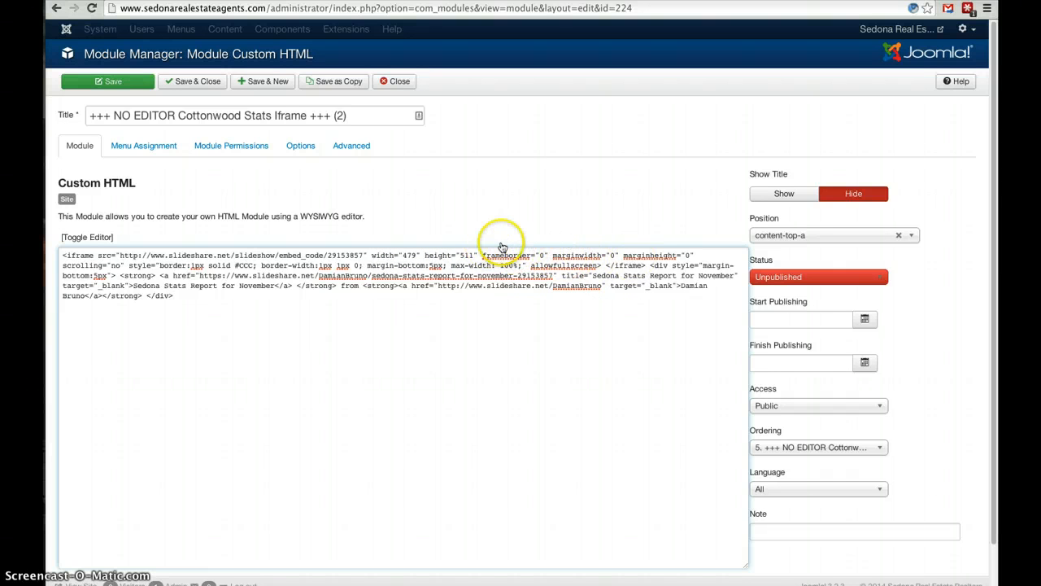
{"action": "left_click", "coordinate": [399, 82]}
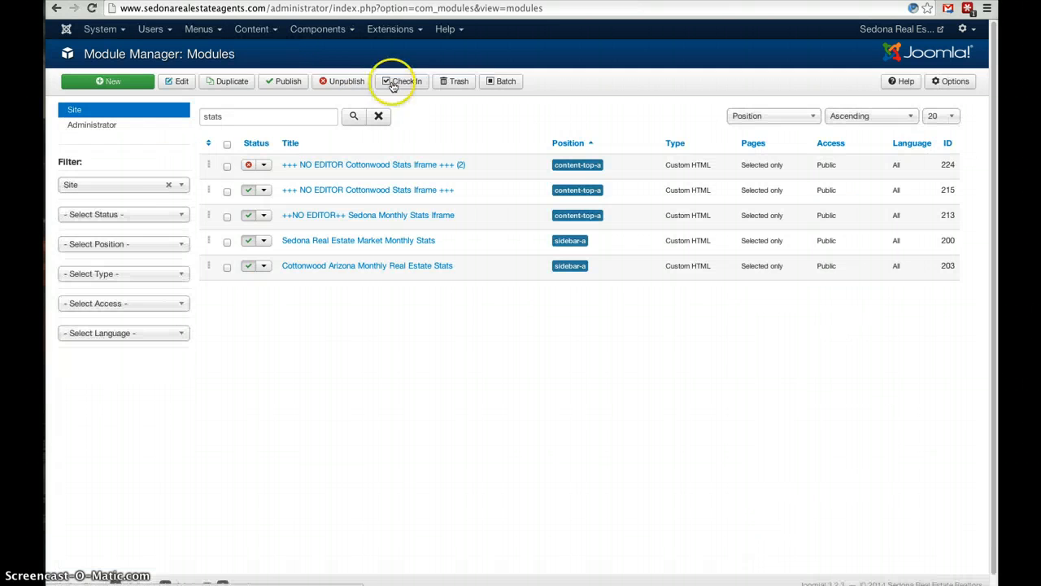
Trash the unpublished "+++ NO EDITOR Cottonwood Stats Iframe +++ (2)" module.
{"action": "left_click", "coordinate": [227, 165]}
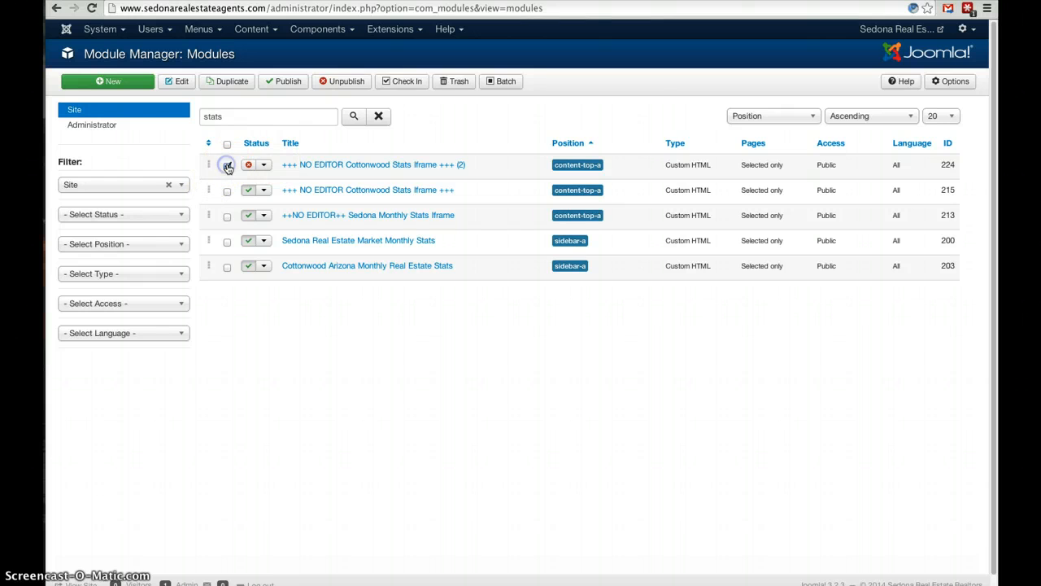
{"action": "left_click", "coordinate": [451, 79]}
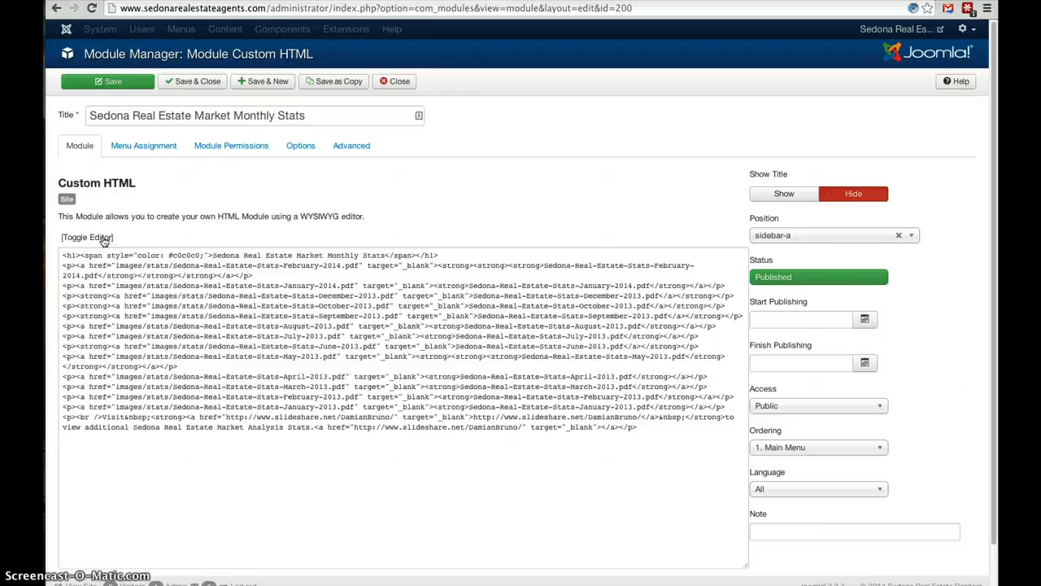
Show the Sedona Real Estate Market Monthly Stats module's content in the visual editor instead of raw HTML.
{"action": "left_click", "coordinate": [104, 237]}
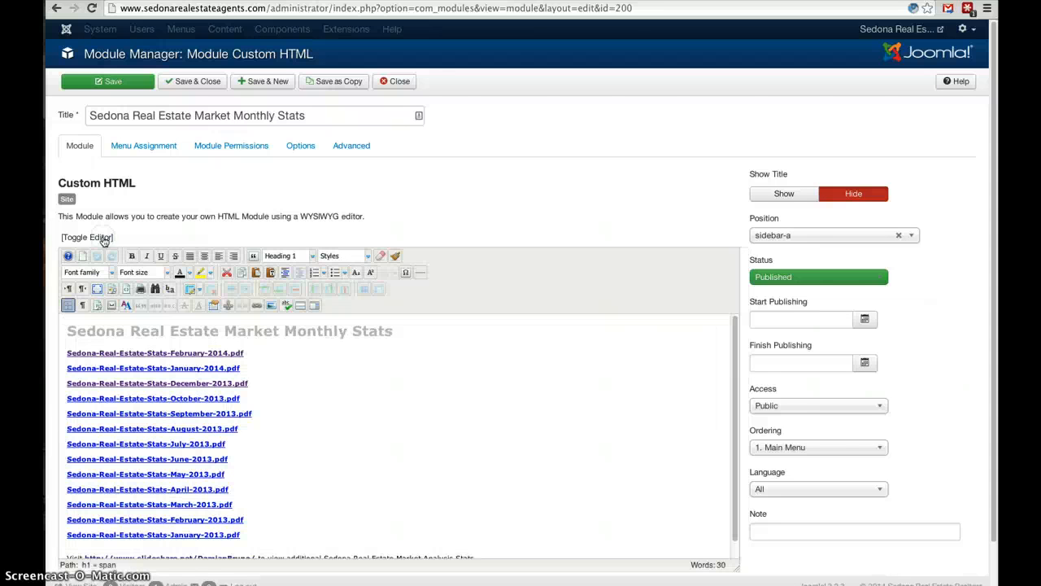